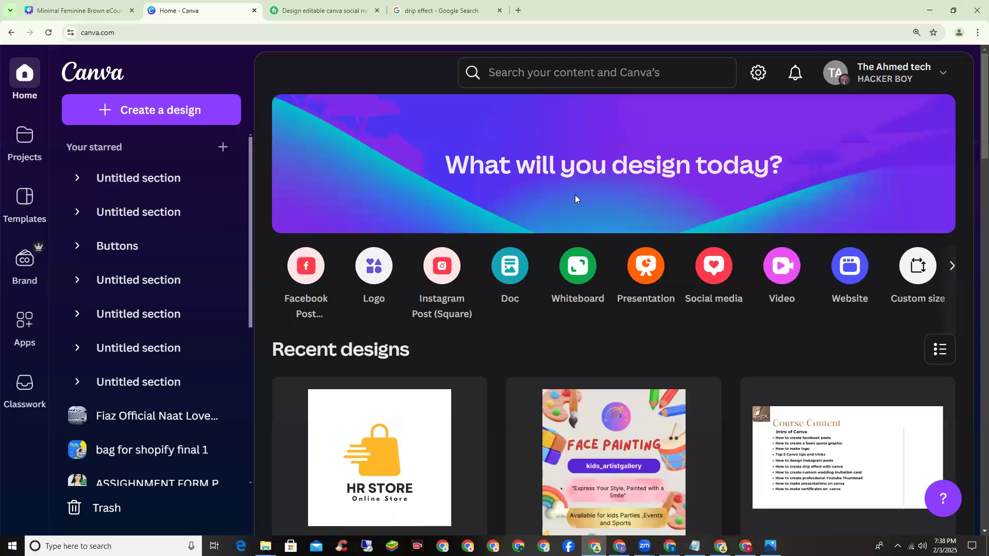
Step: Create a blank YouTube Banner design at 2560 × 1440 px and dismiss the template suggestions
{"action": "left_click", "coordinate": [200, 111]}
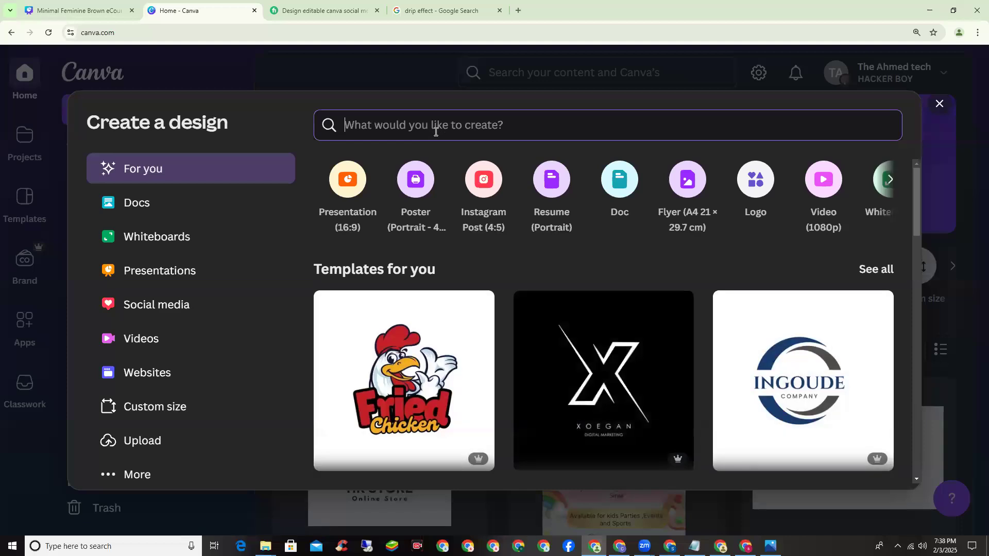
{"action": "type", "text": "you"}
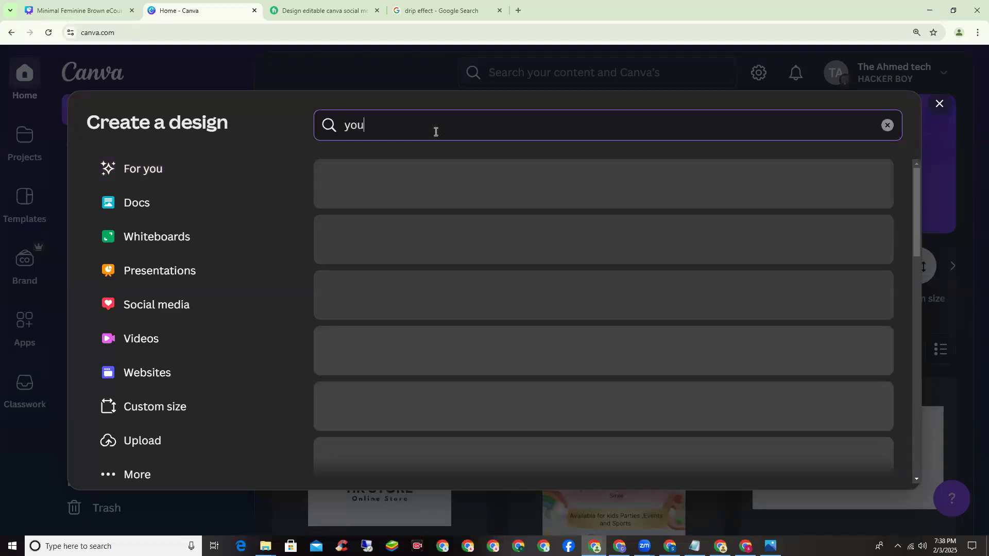
{"action": "type", "text": "tube"}
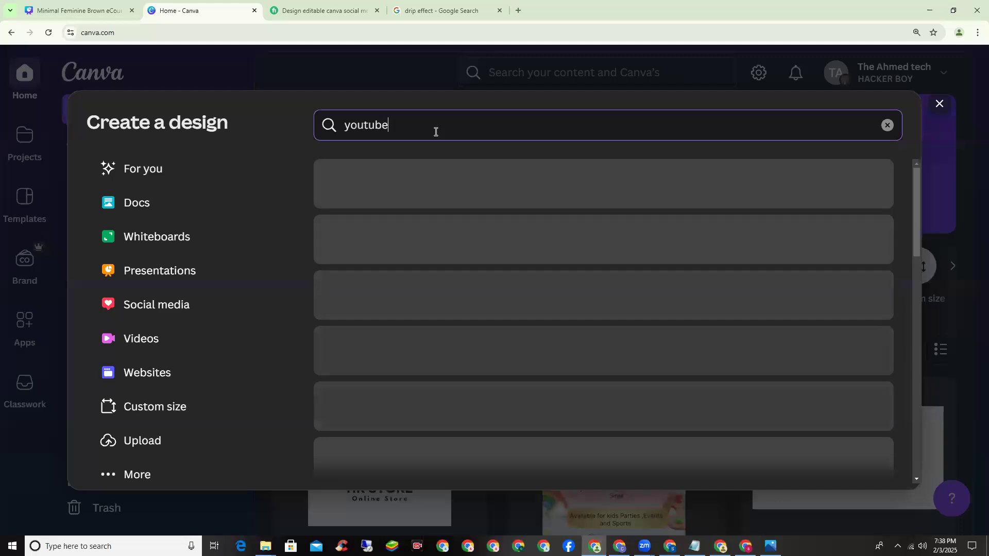
{"action": "type", "text": " banner"}
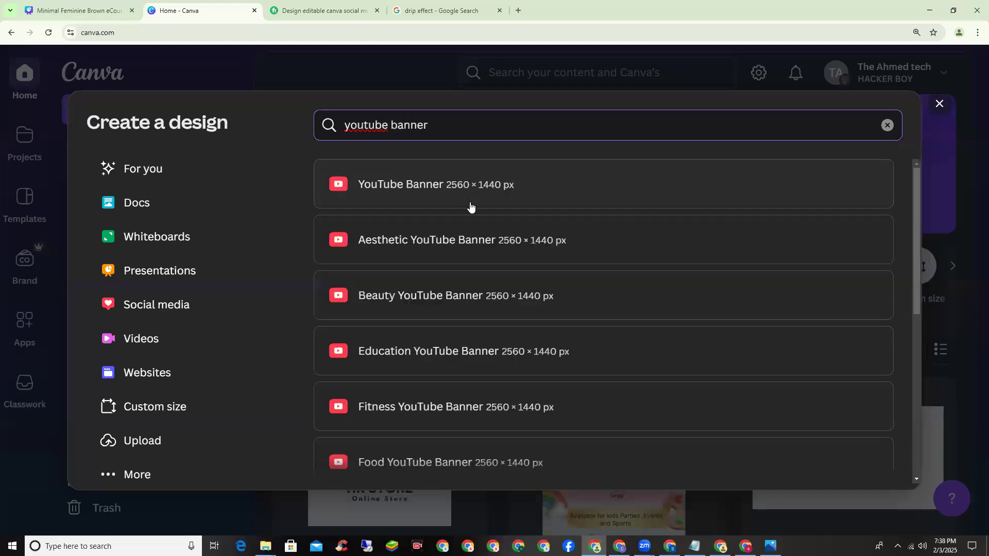
{"action": "left_click", "coordinate": [528, 184]}
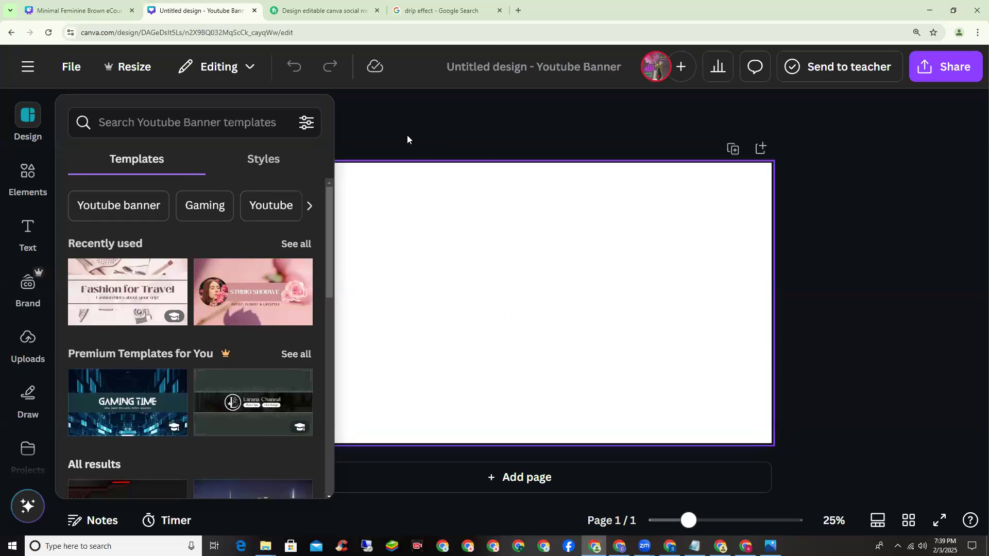
{"action": "left_click", "coordinate": [390, 118]}
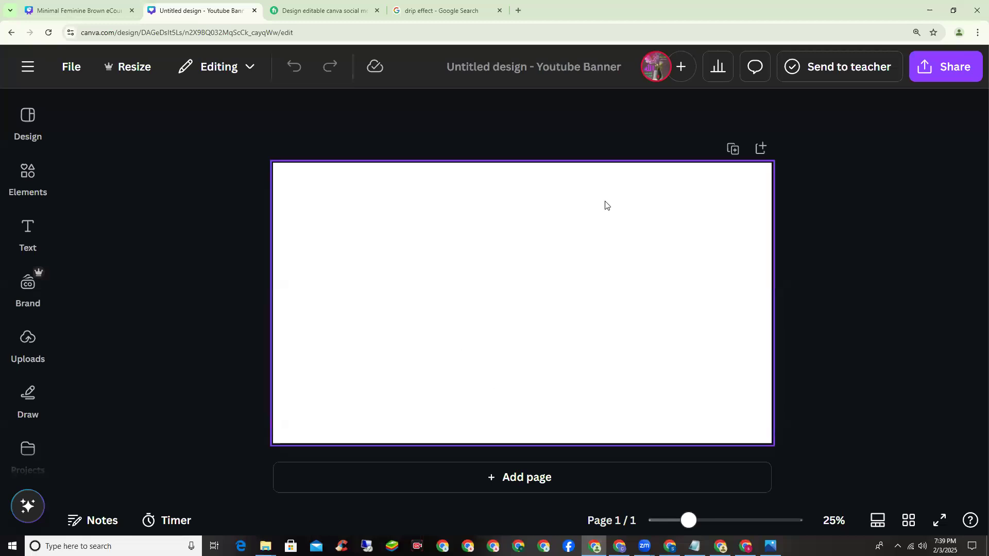
Step: Search the elements library for "vector background" and browse the photo results
{"action": "left_click", "coordinate": [23, 176]}
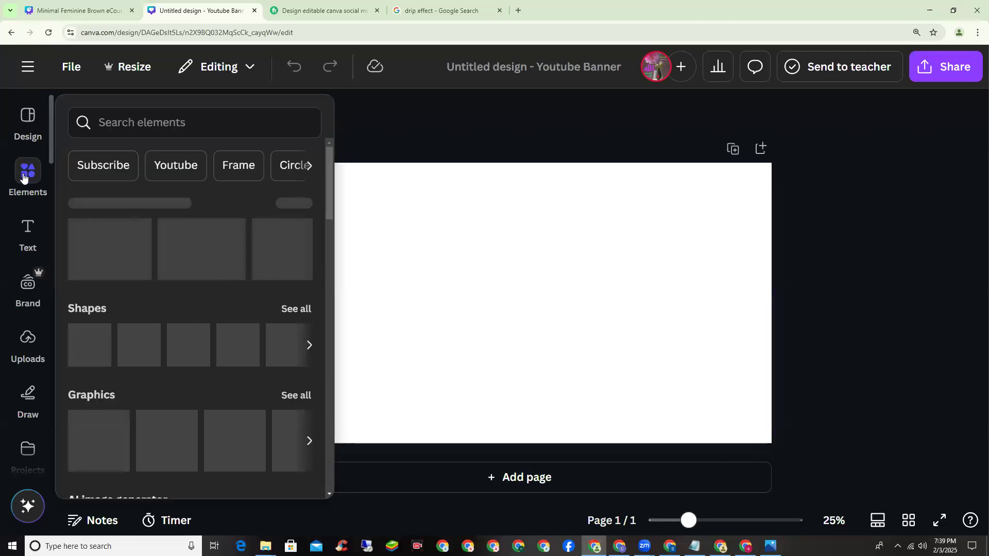
{"action": "left_click", "coordinate": [229, 109]}
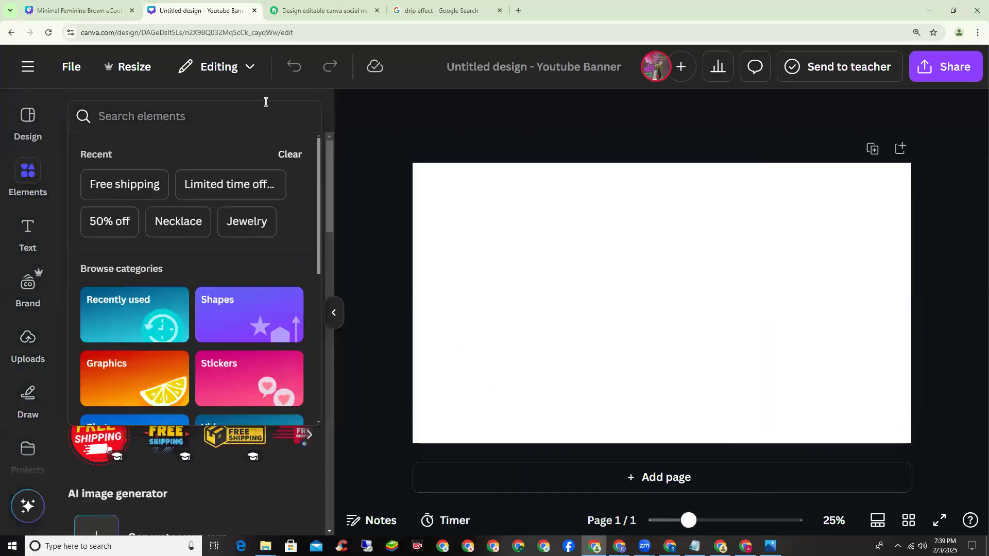
{"action": "type", "text": "vect"}
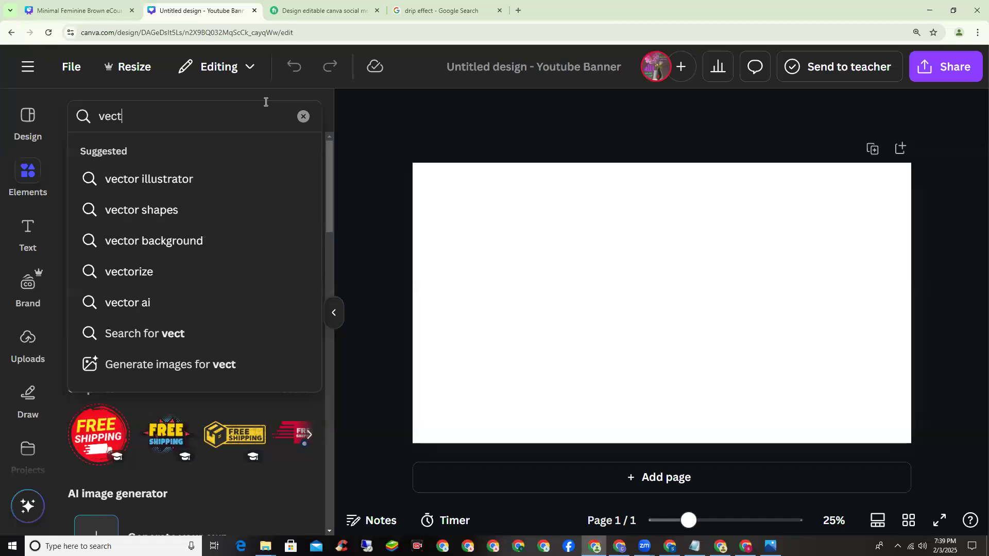
{"action": "type", "text": "or"}
{"action": "left_click", "coordinate": [170, 241]}
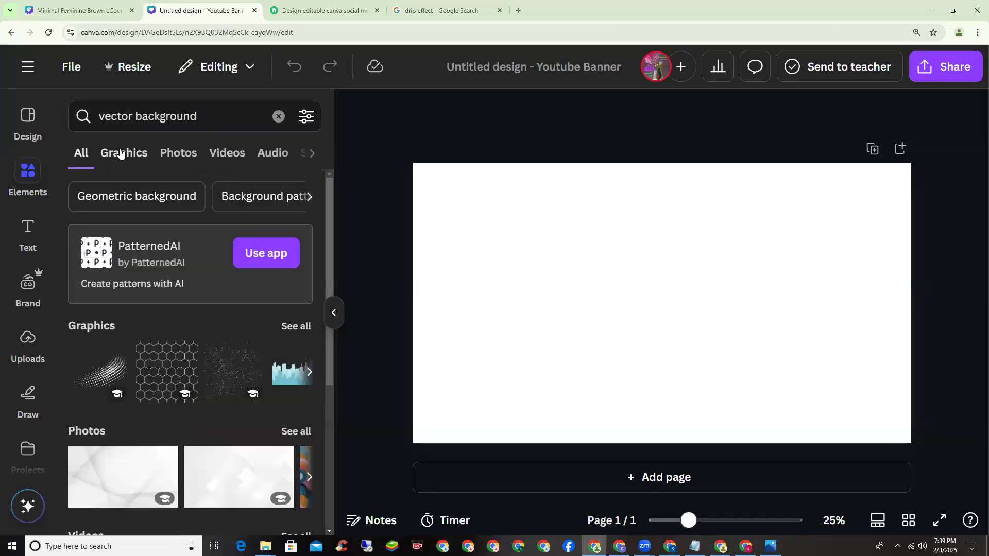
{"action": "left_click", "coordinate": [124, 153]}
{"action": "left_click", "coordinate": [178, 153]}
{"action": "scroll", "coordinate": [237, 341], "scroll_direction": "down", "scroll_amount": 10}
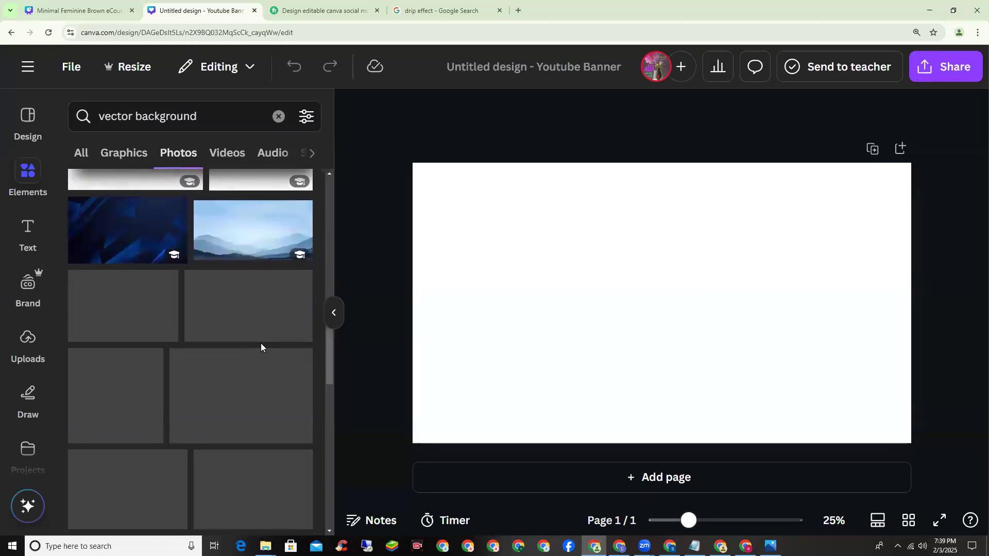
Step: Add the orange sunburst photo to the page and set it as the banner's background
{"action": "left_click", "coordinate": [119, 302]}
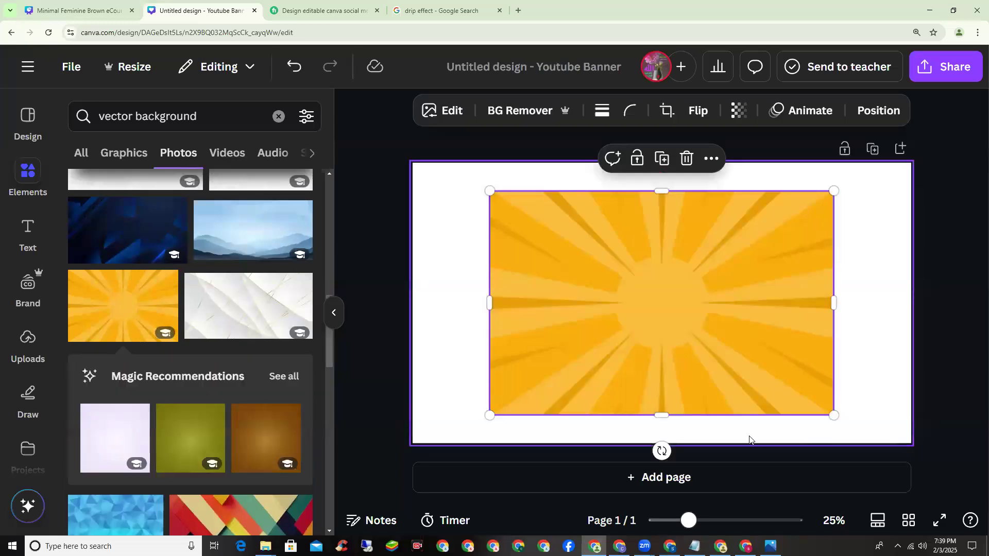
{"action": "right_click", "coordinate": [704, 300]}
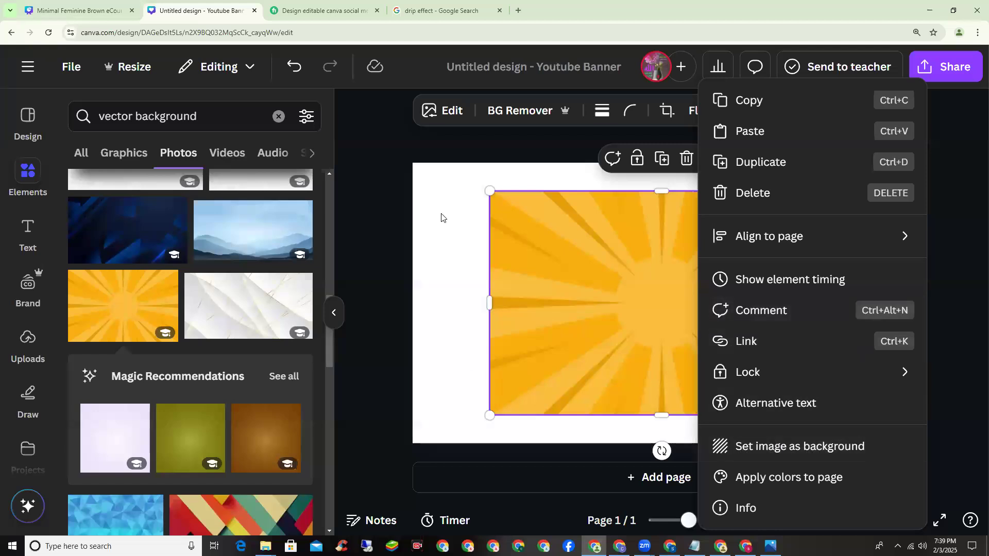
{"action": "left_click", "coordinate": [783, 448]}
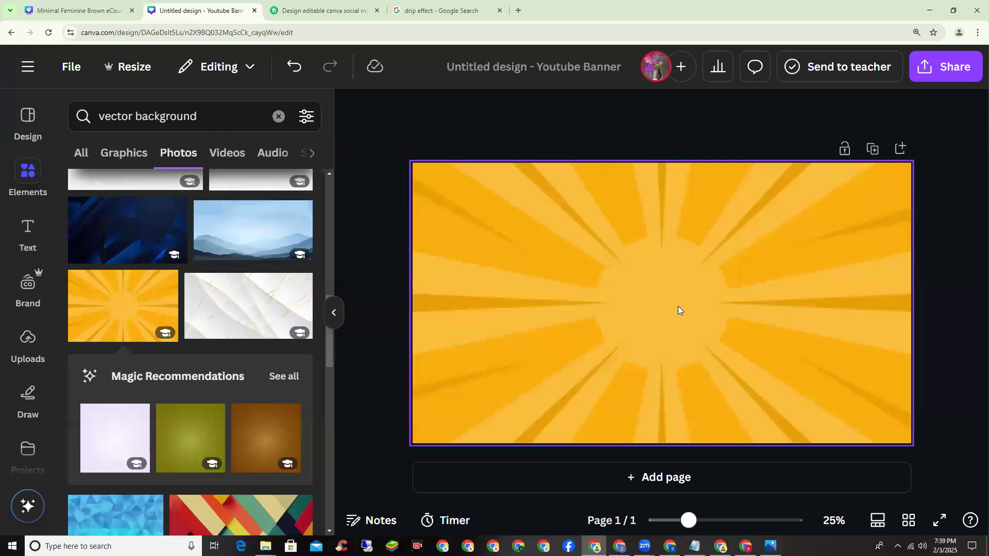
Step: Search the elements for "cirlce frame" and add the circular frame with the orange border and pointed lower-right corner
{"action": "left_click", "coordinate": [277, 117]}
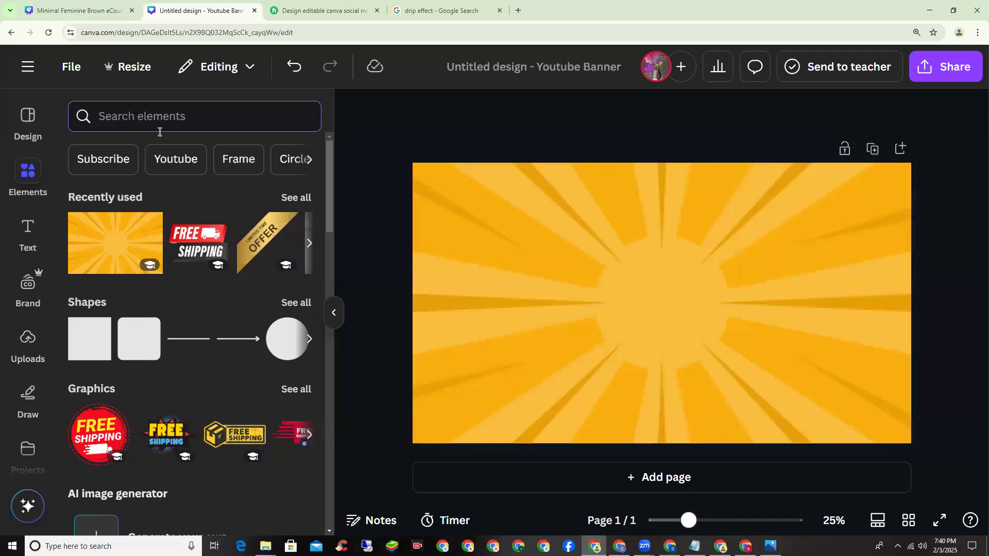
{"action": "type", "text": "cirl"}
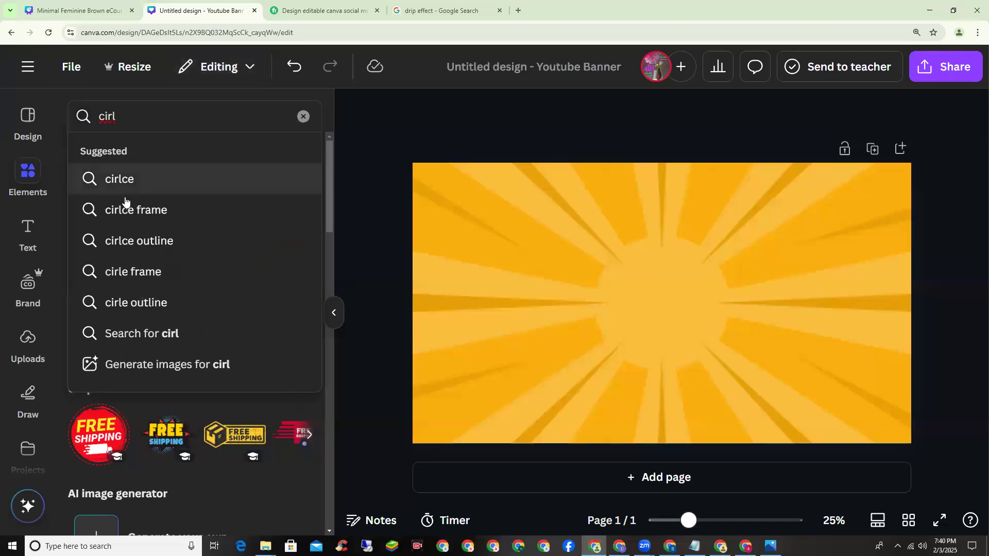
{"action": "left_click", "coordinate": [139, 209]}
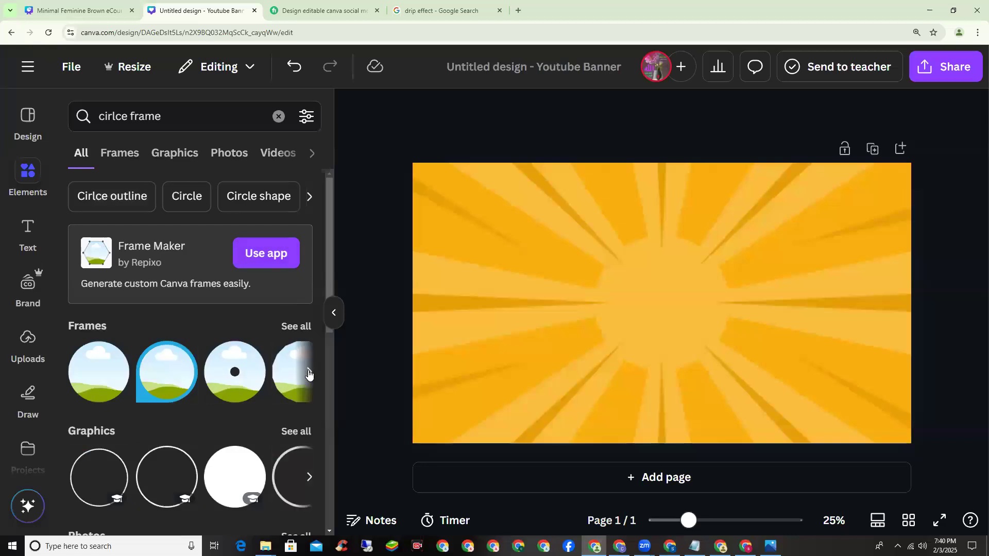
{"action": "left_click", "coordinate": [308, 372]}
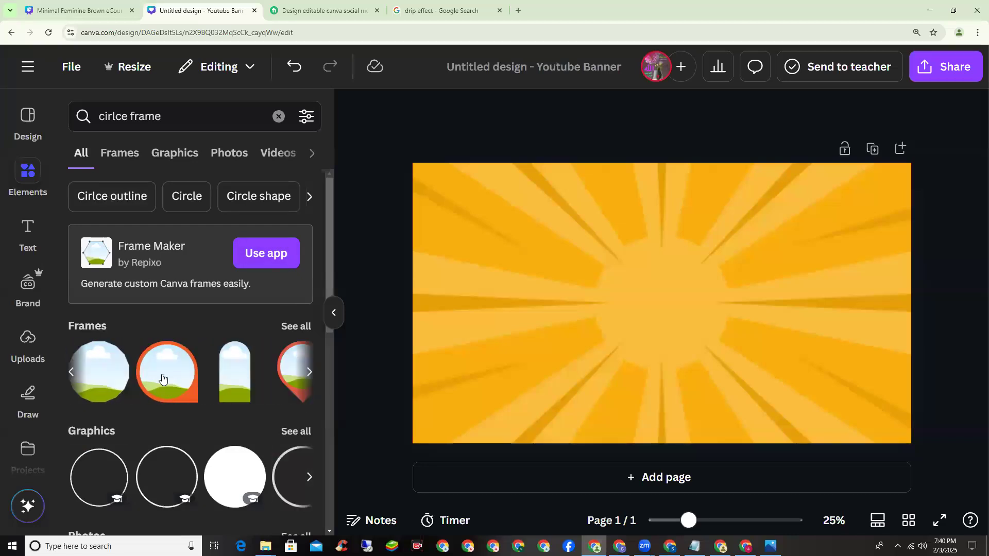
{"action": "left_click", "coordinate": [172, 371]}
Step: Position the circular frame at the horizontal centre of the banner, slightly above its vertical middle
{"action": "left_click_drag", "start_coordinate": [691, 327], "coordinate": [691, 295]}
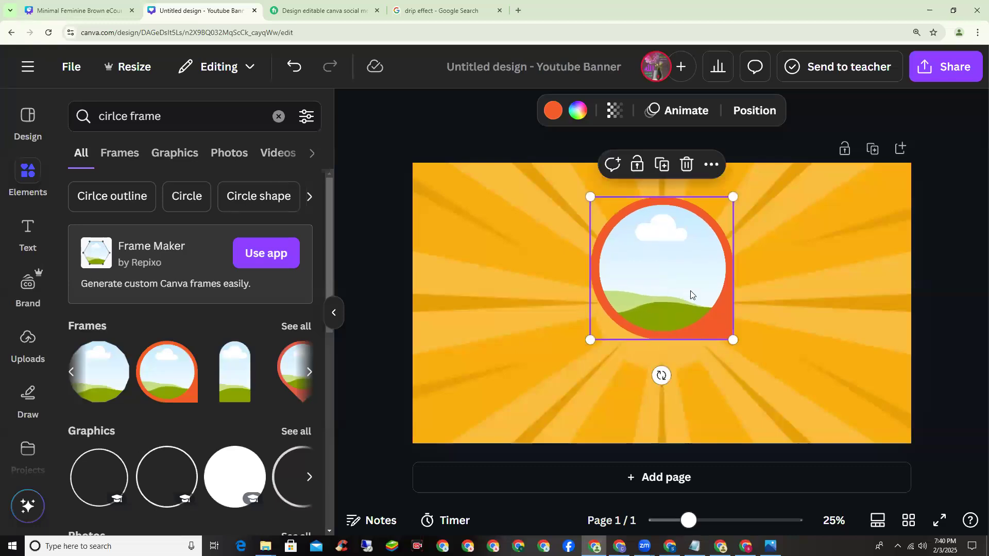
{"action": "left_click", "coordinate": [798, 328]}
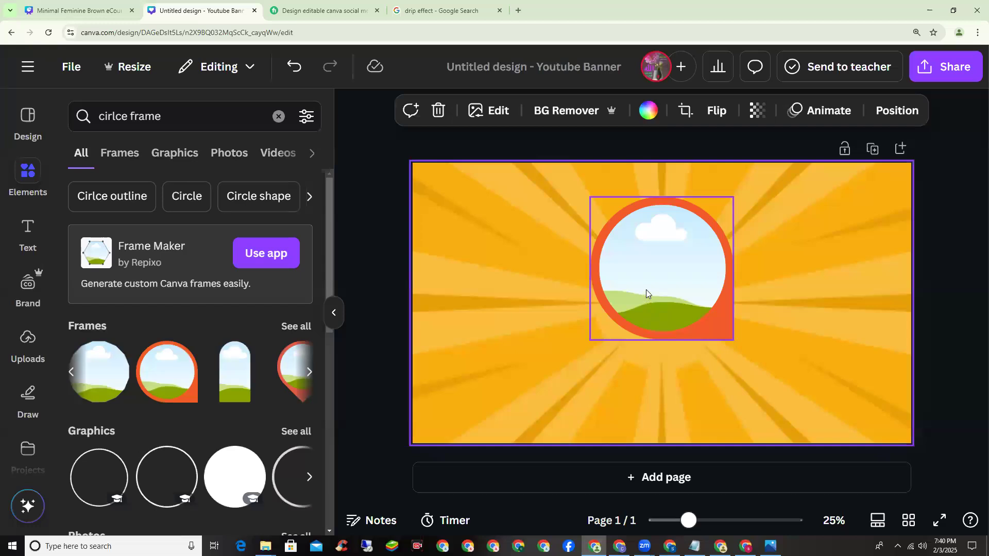
{"action": "left_click", "coordinate": [661, 286]}
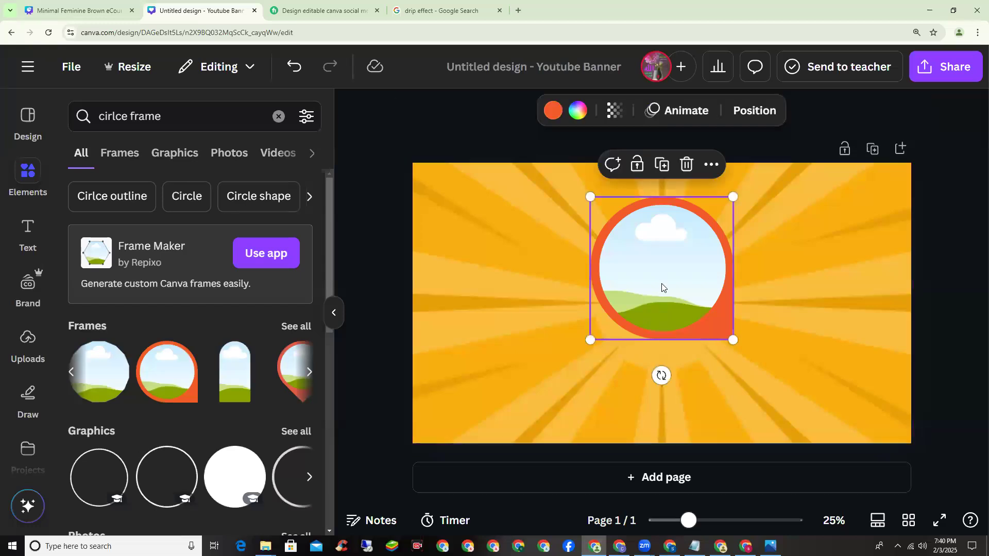
{"action": "mouse_move", "coordinate": [674, 300]}
{"action": "left_mouse_down"}
{"action": "mouse_move", "coordinate": [661, 302]}
{"action": "mouse_move", "coordinate": [672, 300]}
{"action": "left_mouse_up"}
{"action": "left_click", "coordinate": [824, 307]}
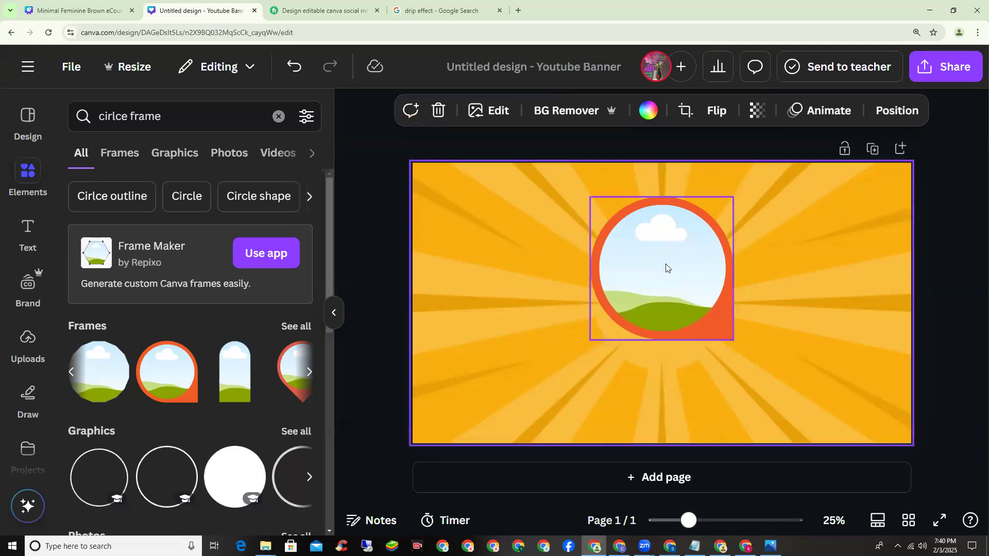
{"action": "left_click_drag", "start_coordinate": [660, 261], "coordinate": [663, 282]}
{"action": "left_click", "coordinate": [540, 284]}
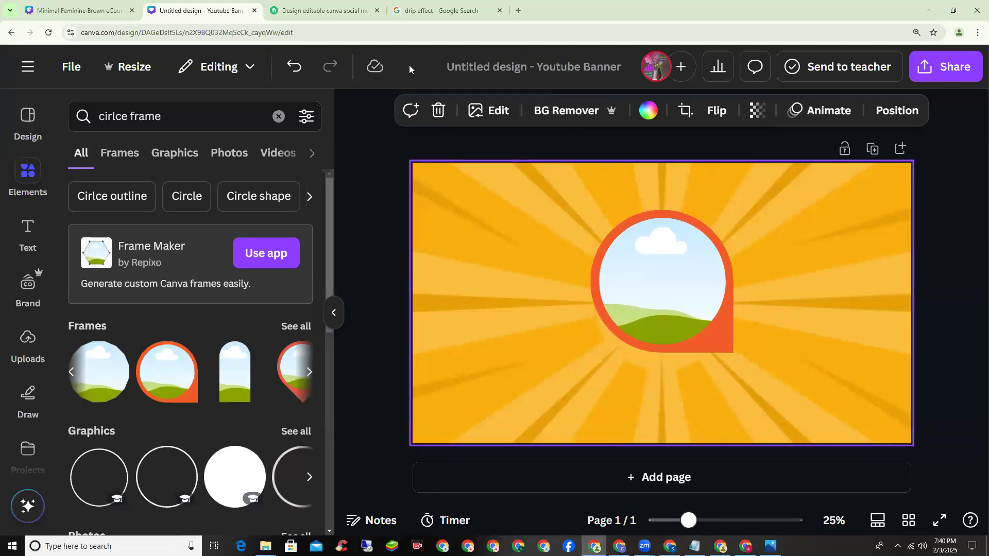
Step: Search Google Images on a new browser page for "girl picture thumbs"
{"action": "left_click", "coordinate": [518, 10]}
{"action": "left_click", "coordinate": [506, 26]}
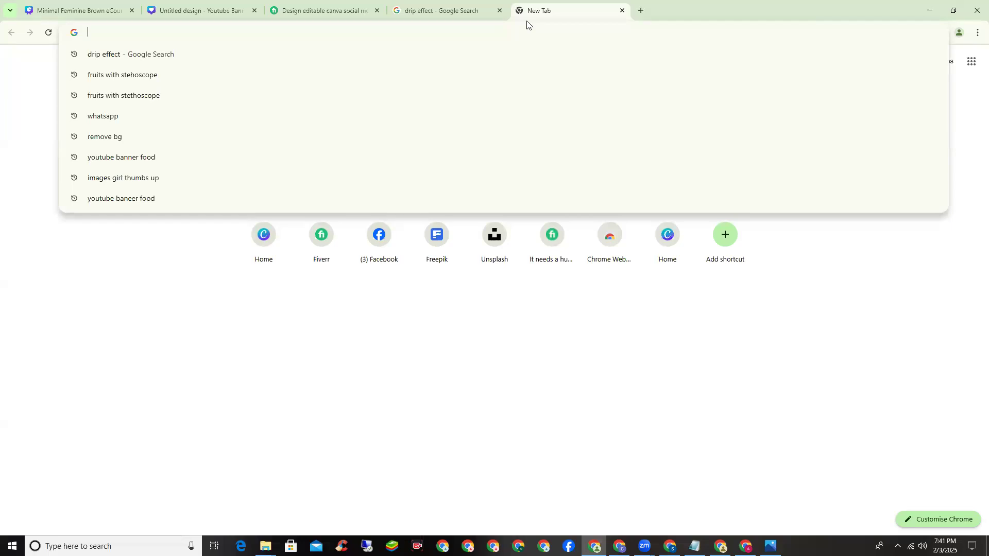
{"action": "type", "text": "girl"}
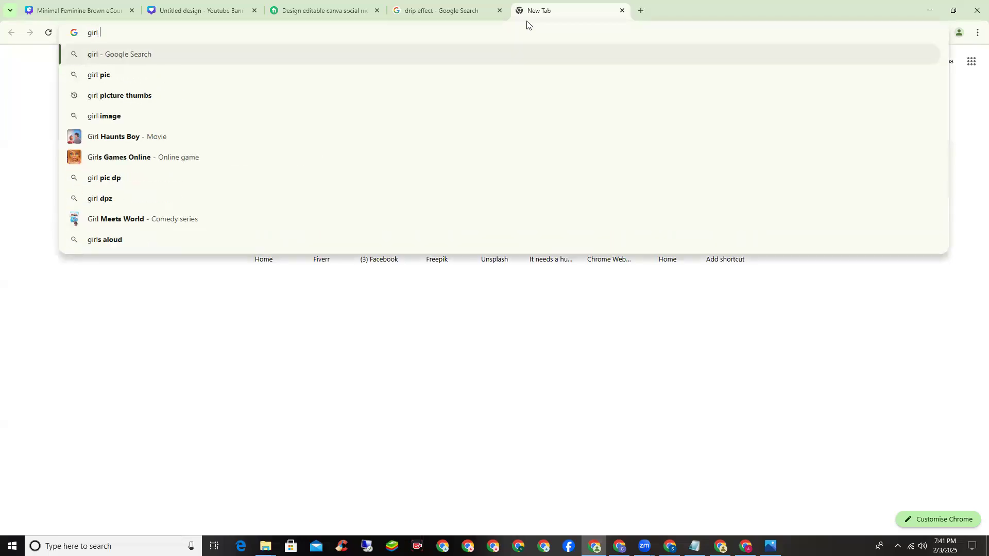
{"action": "left_click", "coordinate": [153, 95]}
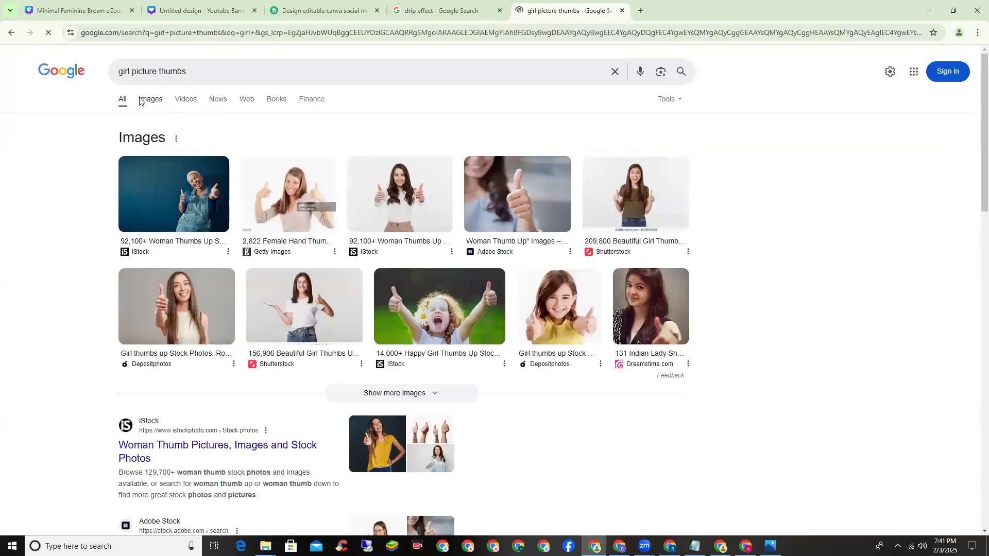
{"action": "left_click", "coordinate": [151, 99]}
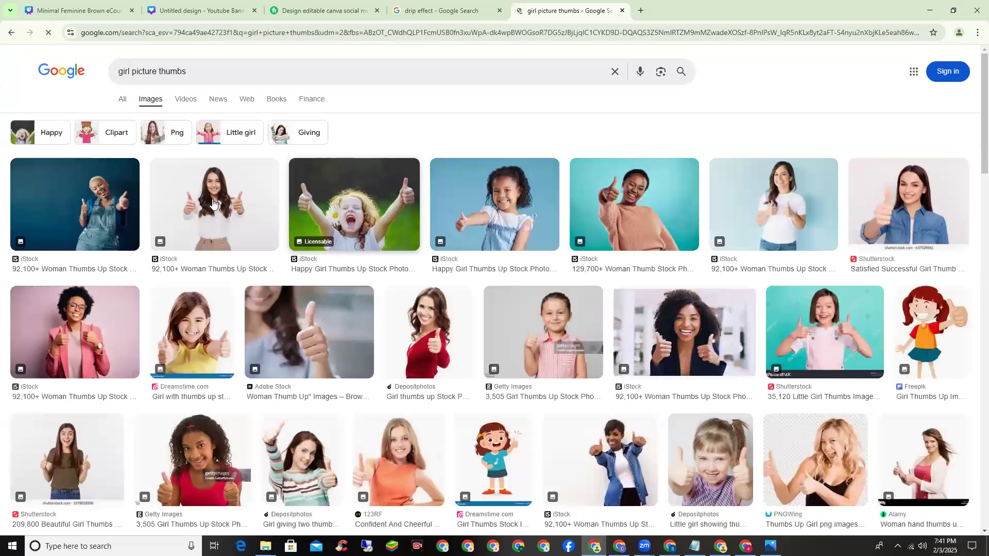
Step: Save the iStock photo of the long-haired woman in a white shirt giving two thumbs up to Downloads as "canva 48"
{"action": "left_click", "coordinate": [214, 200]}
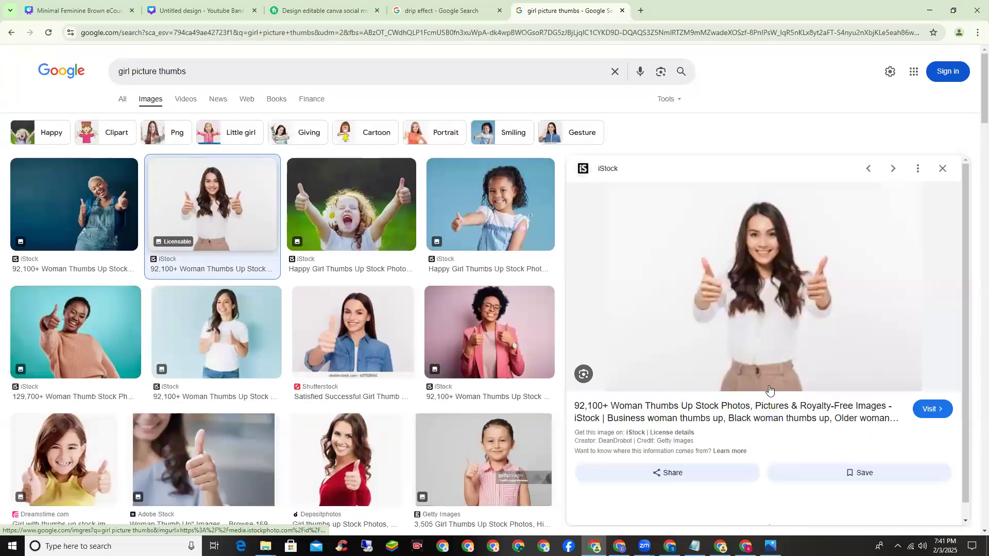
{"action": "right_click", "coordinate": [778, 266]}
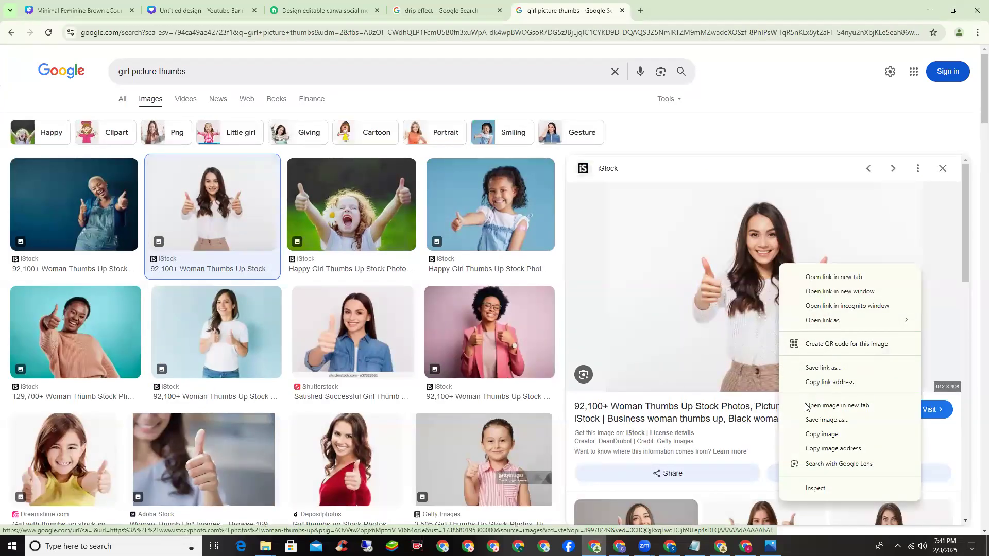
{"action": "left_click", "coordinate": [825, 420]}
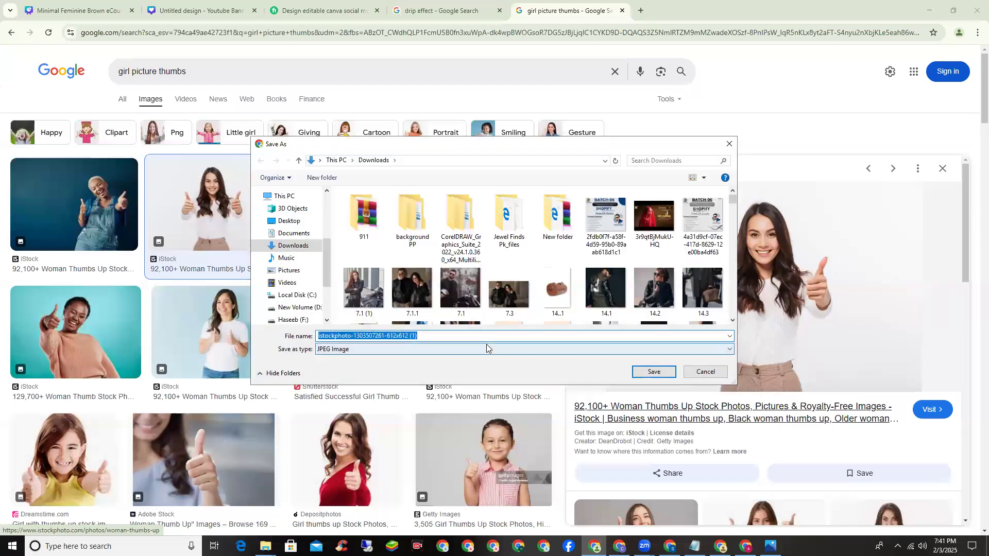
{"action": "type", "text": "can"}
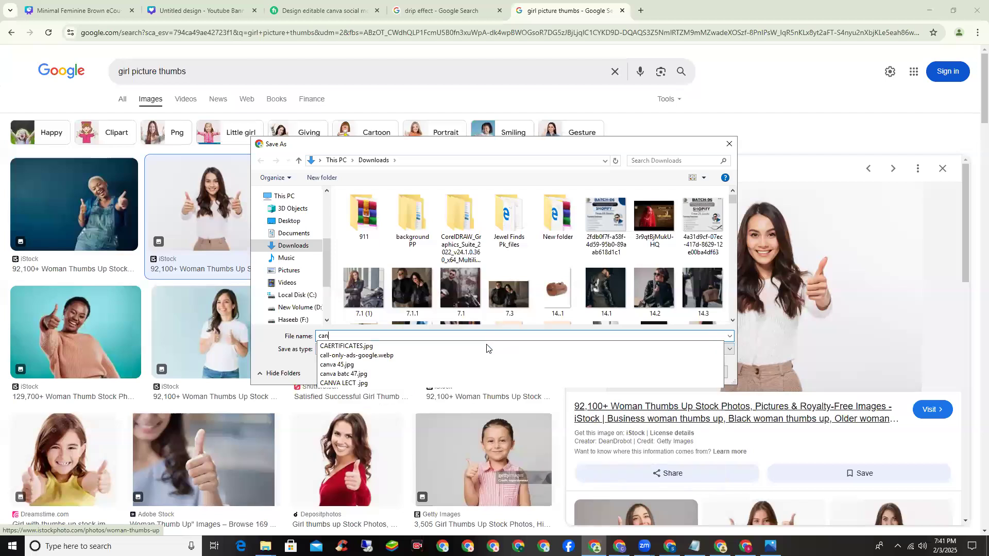
{"action": "type", "text": "va "}
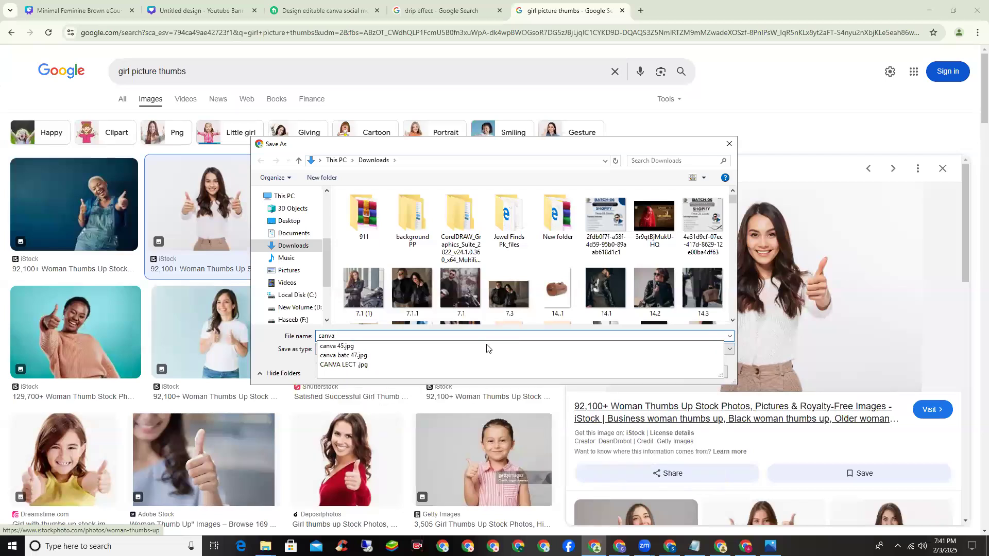
{"action": "type", "text": "48"}
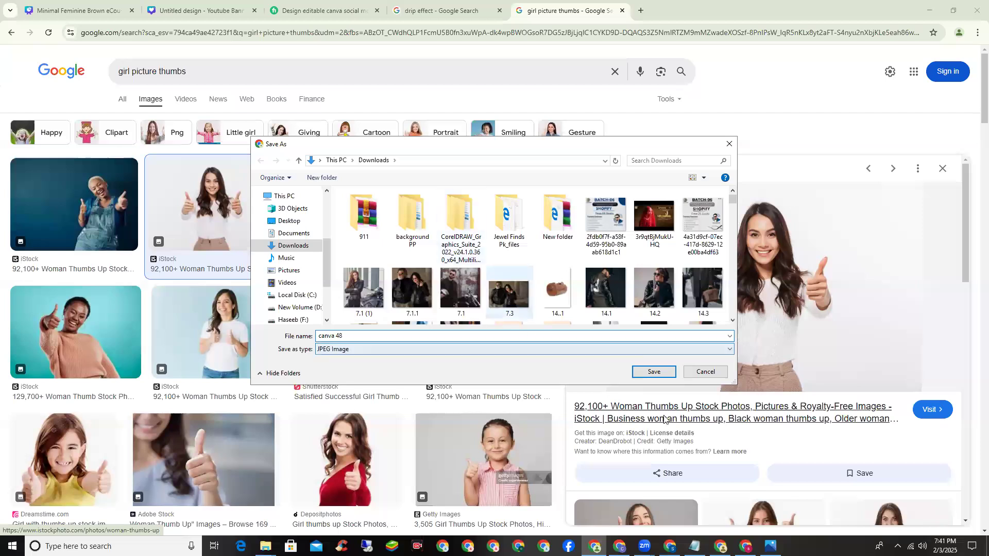
{"action": "left_click", "coordinate": [654, 372]}
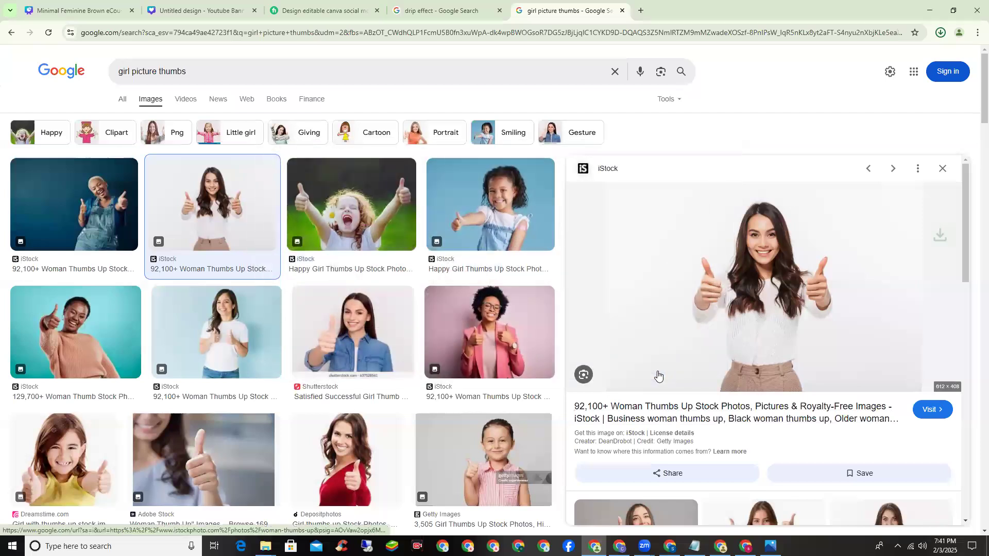
{"action": "left_click", "coordinate": [436, 3]}
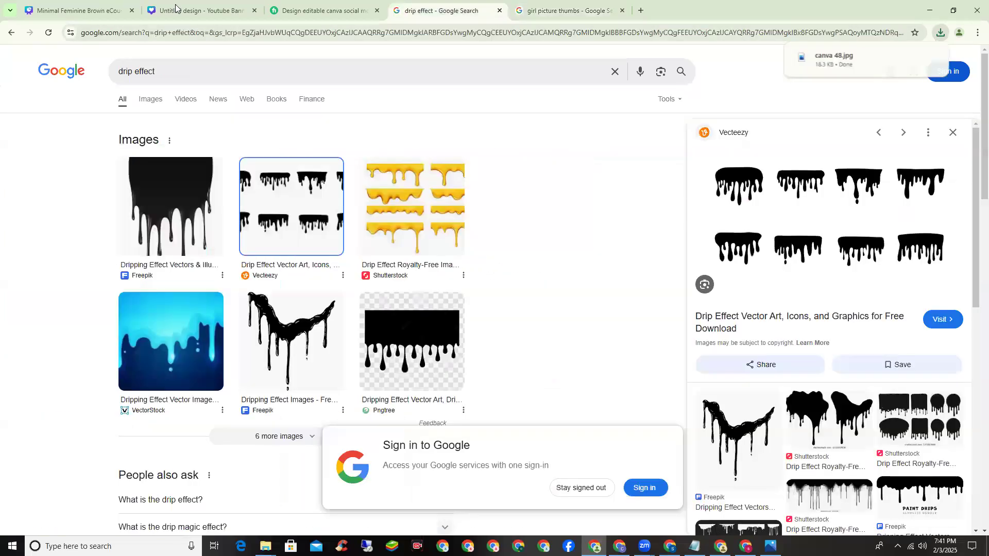
Step: Upload the "canva 48" photo from Downloads to the YouTube banner design in Canva
{"action": "left_click", "coordinate": [77, 10]}
{"action": "key", "text": "ctrl+Tab"}
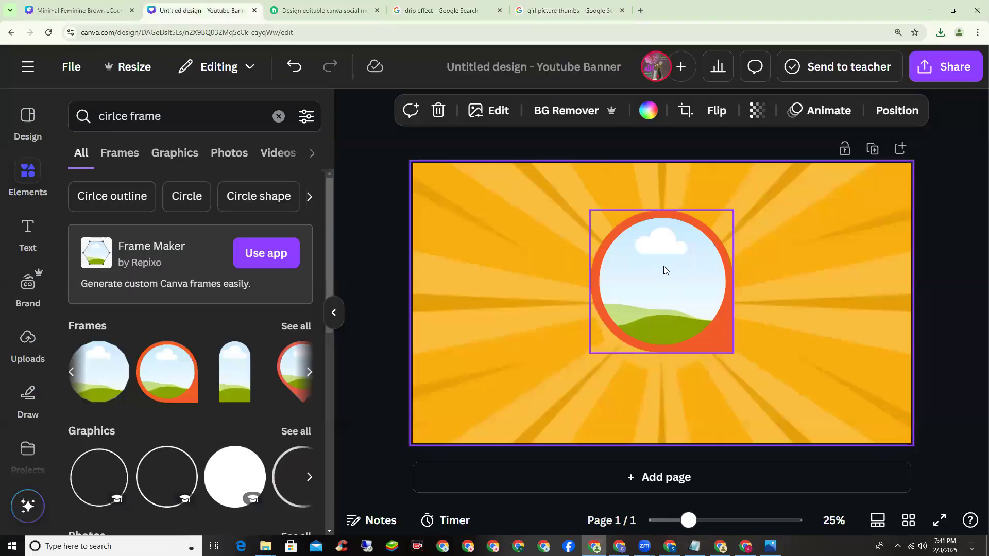
{"action": "left_click", "coordinate": [28, 341]}
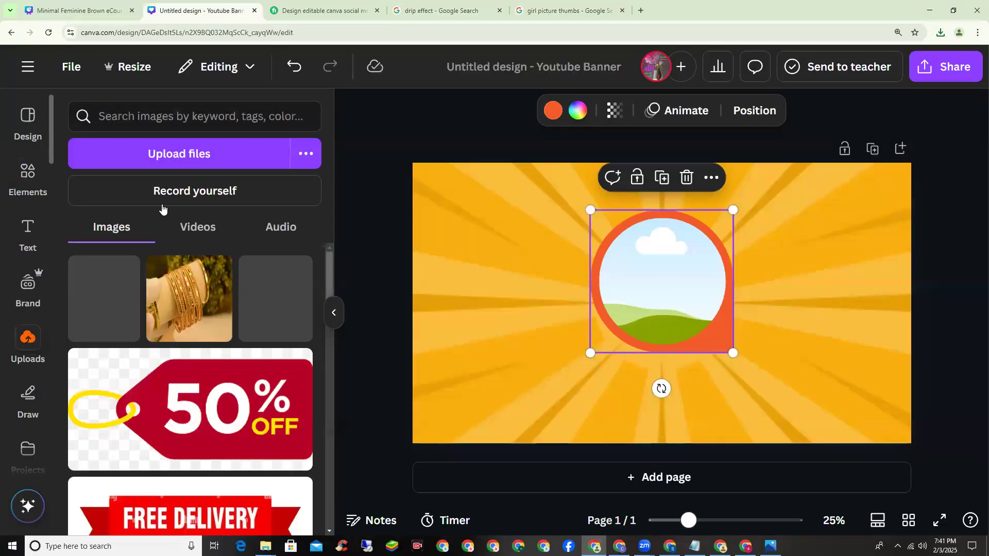
{"action": "left_click", "coordinate": [193, 150]}
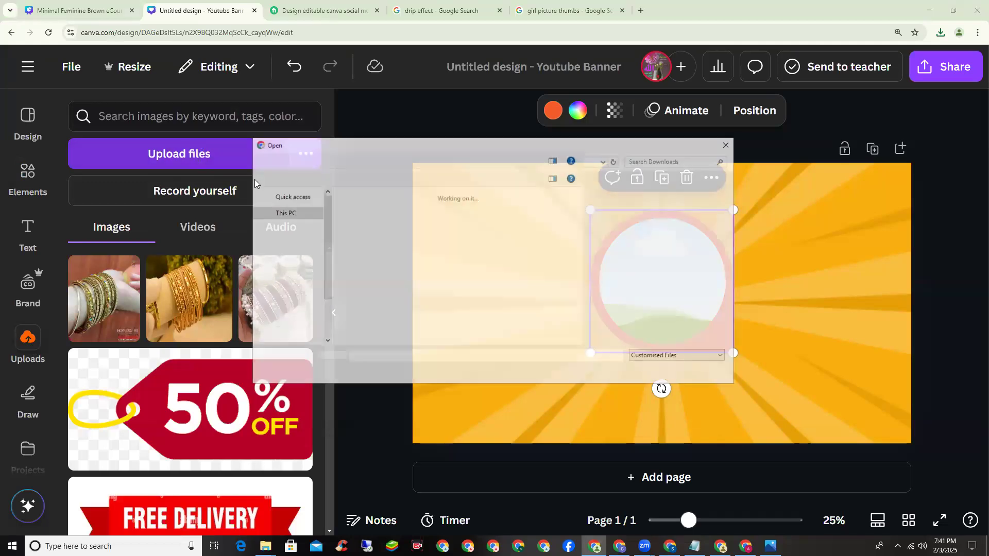
{"action": "left_click", "coordinate": [663, 162]}
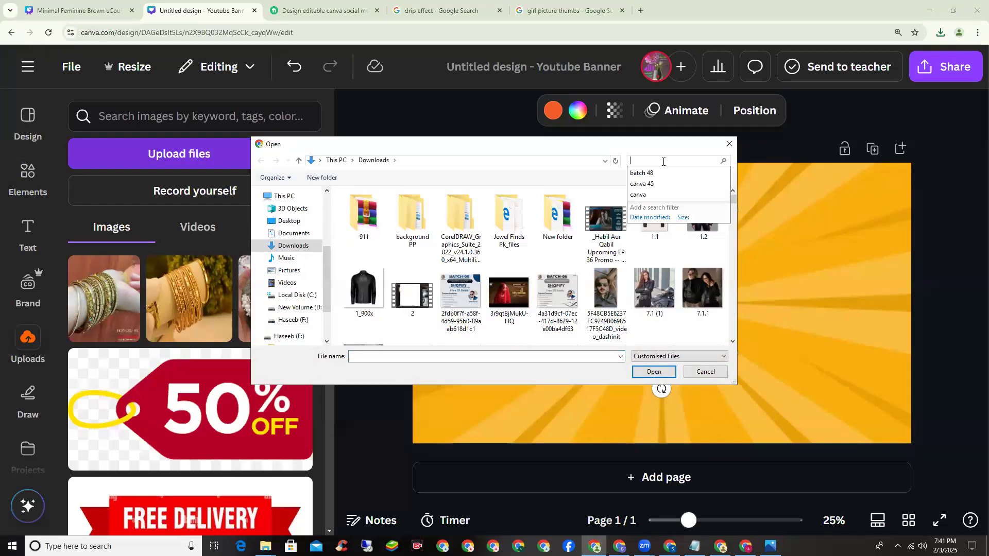
{"action": "type", "text": "canva 4"}
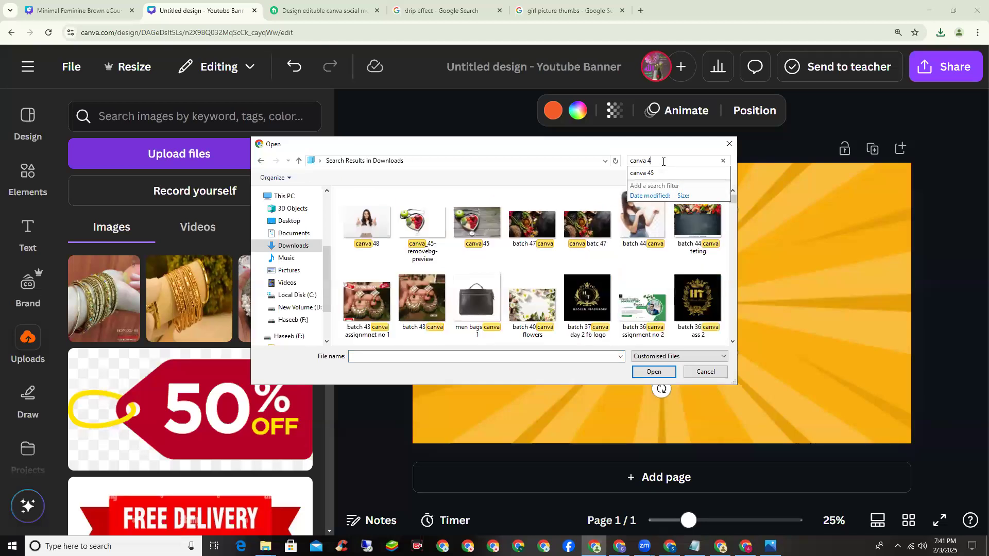
{"action": "type", "text": "8"}
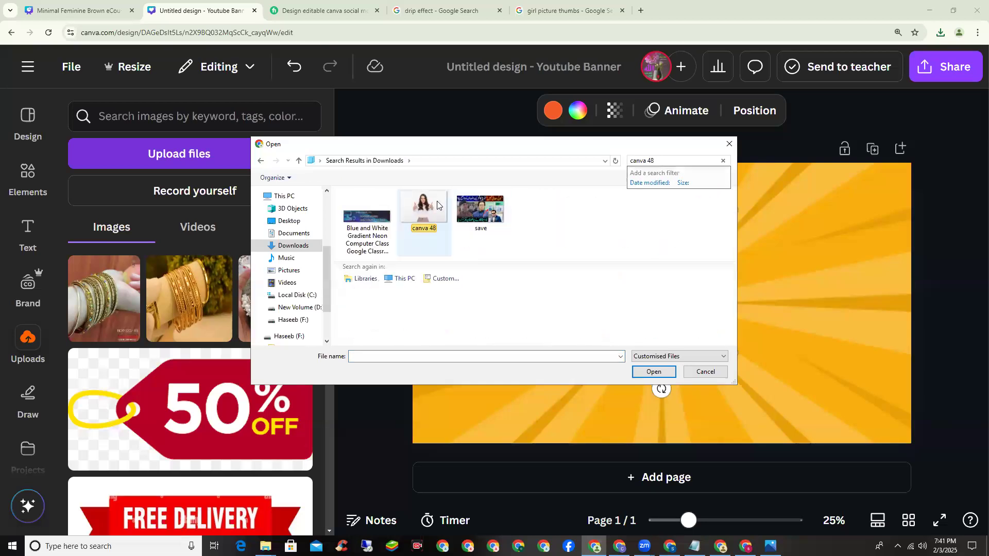
{"action": "left_click", "coordinate": [437, 205]}
{"action": "left_click", "coordinate": [664, 372]}
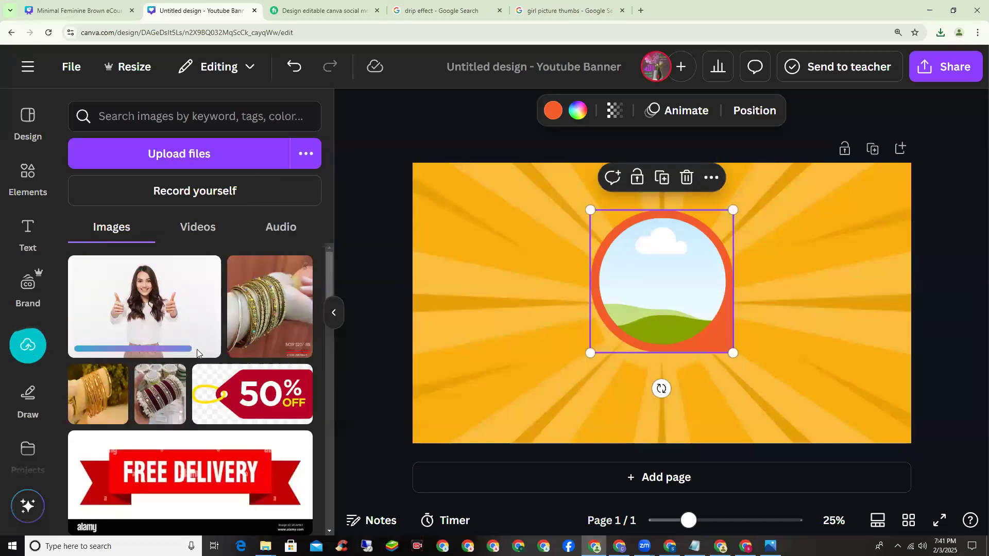
Step: Add the uploaded thumbs-up photo of the woman to the banner and drop it into the circular frame
{"action": "left_click", "coordinate": [175, 325]}
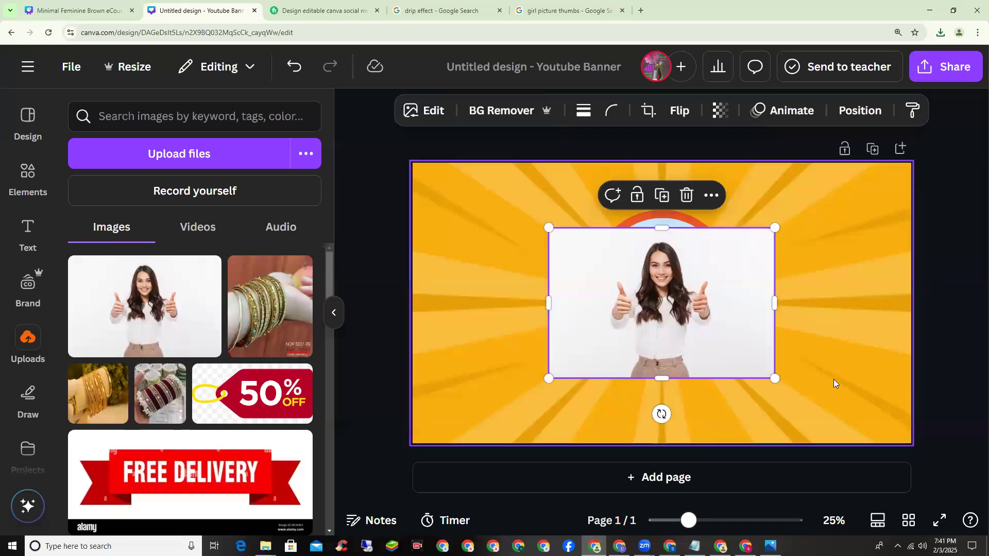
{"action": "left_click_drag", "start_coordinate": [711, 312], "coordinate": [707, 298]}
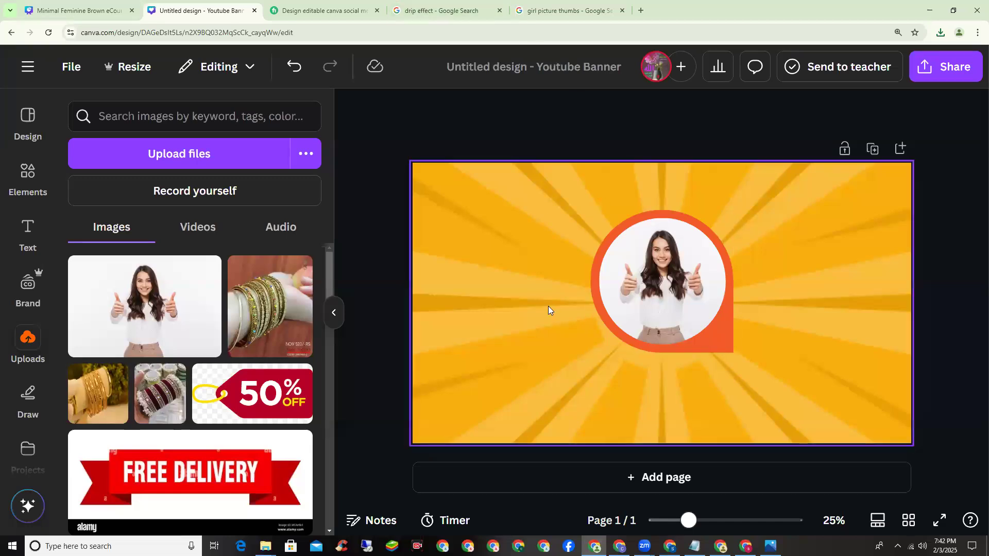
Step: Switch to the Google Images page and search it for "food baanner youtube"
{"action": "left_click", "coordinate": [447, 10]}
{"action": "left_click", "coordinate": [591, 9]}
{"action": "left_click", "coordinate": [364, 75]}
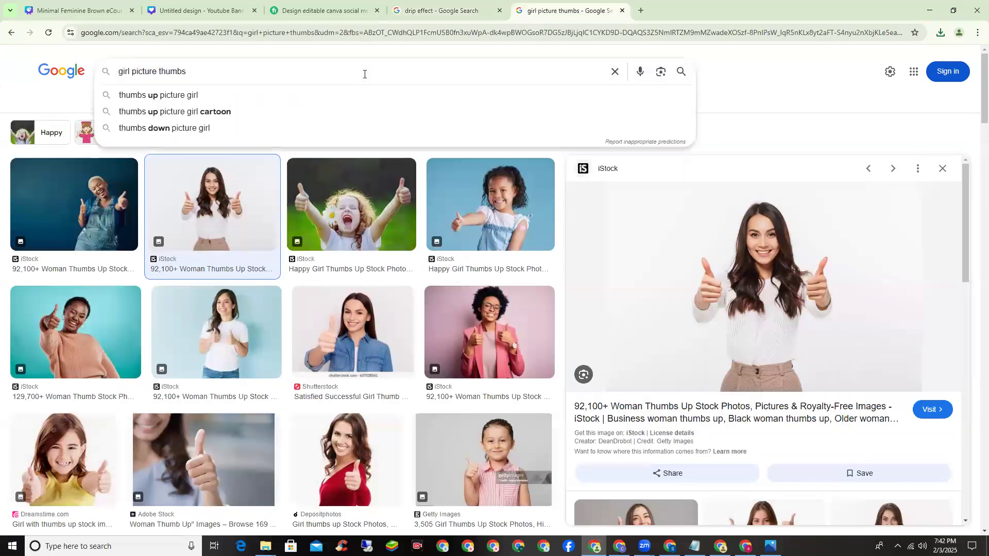
{"action": "key", "text": "BackSpace"}
{"action": "key", "text": "BackSpace"}
{"action": "key", "text": "BackSpace"}
{"action": "key", "text": "BackSpace"}
{"action": "key", "text": "BackSpace"}
{"action": "key", "text": "BackSpace"}
{"action": "key", "text": "BackSpace"}
{"action": "key", "text": "BackSpace"}
{"action": "key", "text": "BackSpace"}
{"action": "key", "text": "BackSpace"}
{"action": "key", "text": "BackSpace"}
{"action": "key", "text": "BackSpace"}
{"action": "key", "text": "BackSpace"}
{"action": "key", "text": "BackSpace"}
{"action": "key", "text": "BackSpace"}
{"action": "key", "text": "BackSpace"}
{"action": "key", "text": "BackSpace"}
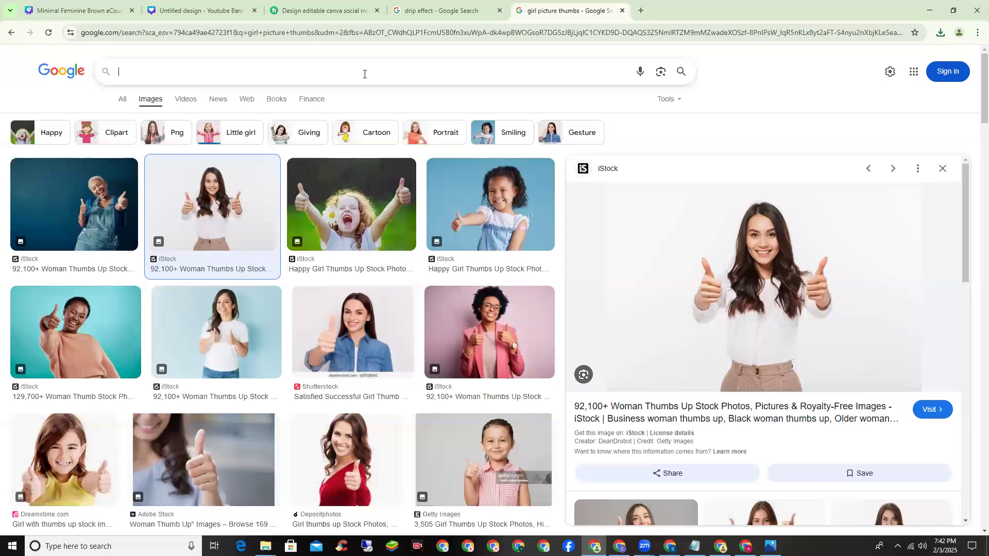
{"action": "type", "text": "foof"}
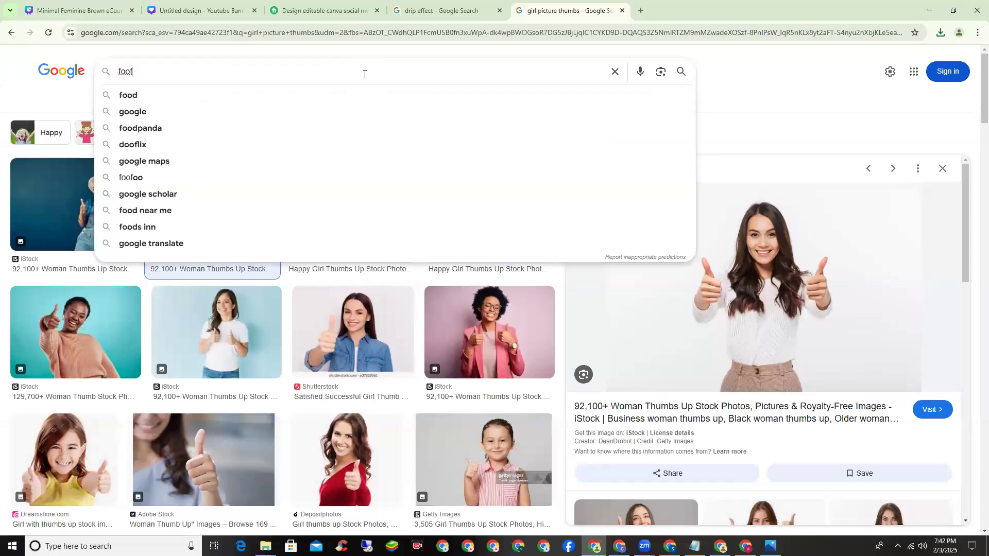
{"action": "key", "text": "BackSpace"}
{"action": "type", "text": "d baanner youtube"}
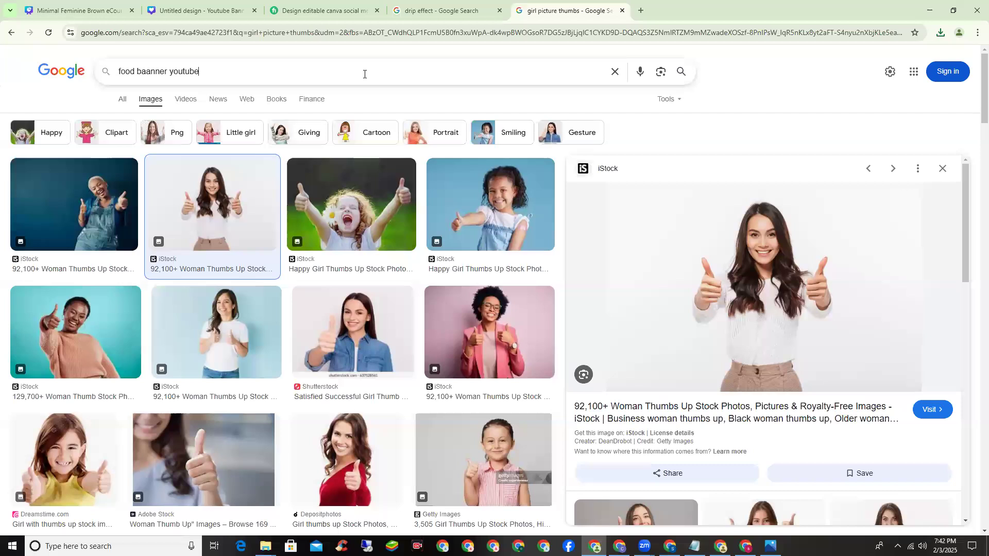
{"action": "key", "text": "Return"}
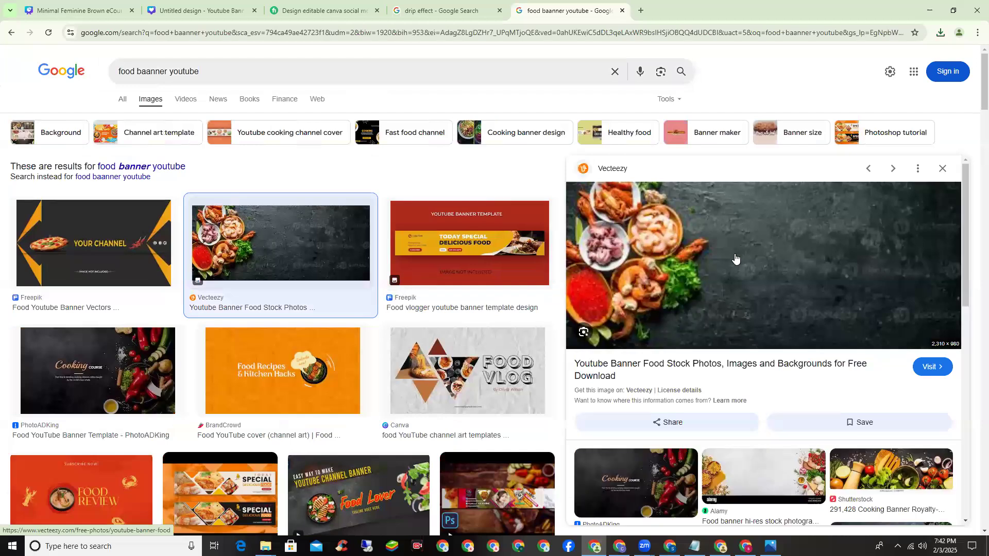
Step: Save the Vecteezy image of seafood on a dark slate background to Downloads as "canva 48 1"
{"action": "right_click", "coordinate": [736, 261]}
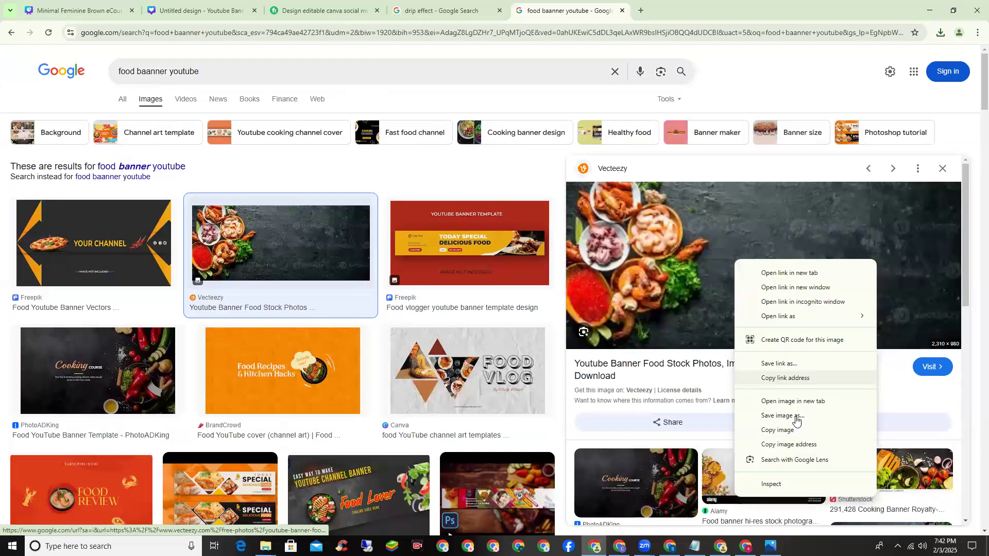
{"action": "left_click", "coordinate": [796, 419]}
{"action": "key", "text": "BackSpace"}
{"action": "type", "text": "ca"}
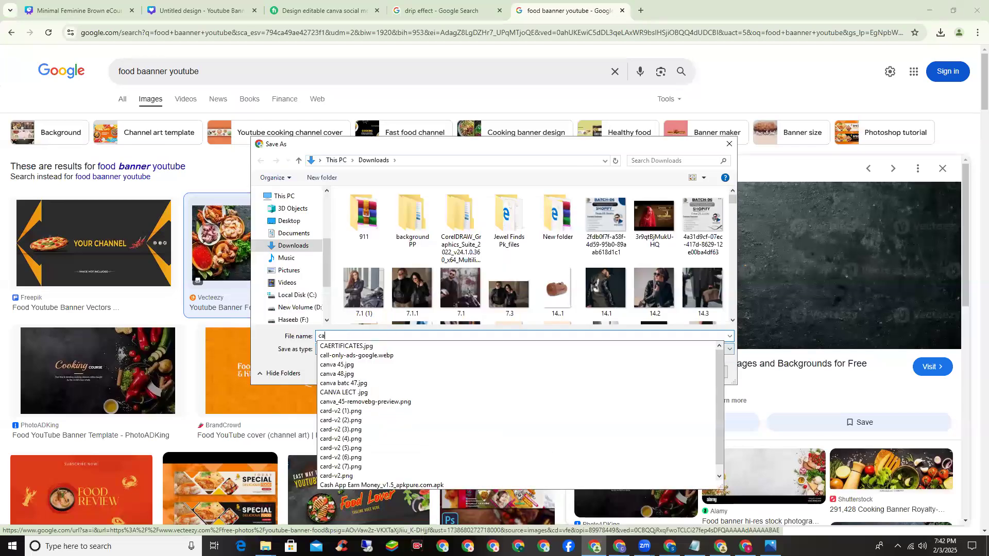
{"action": "type", "text": "nva 4"}
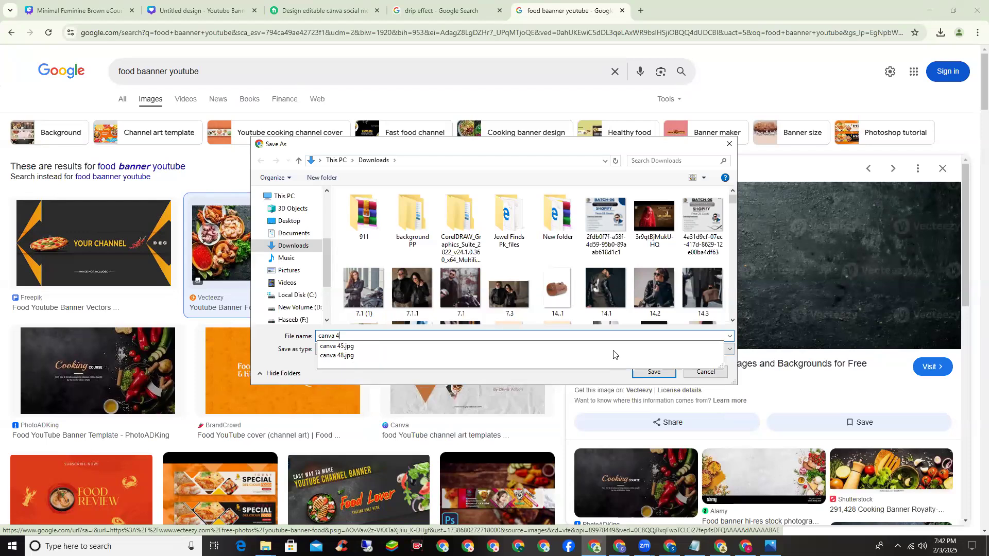
{"action": "type", "text": "8"}
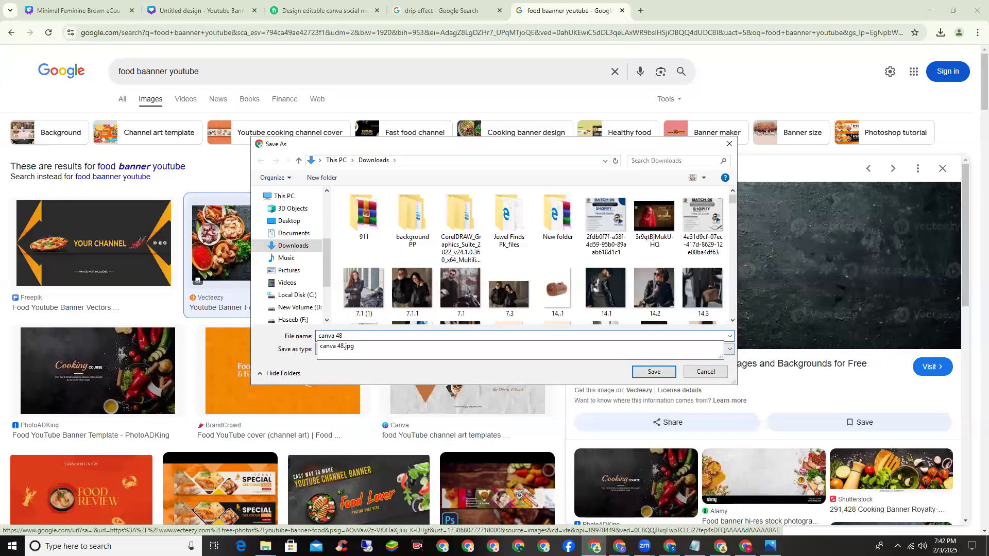
{"action": "key", "text": "Return"}
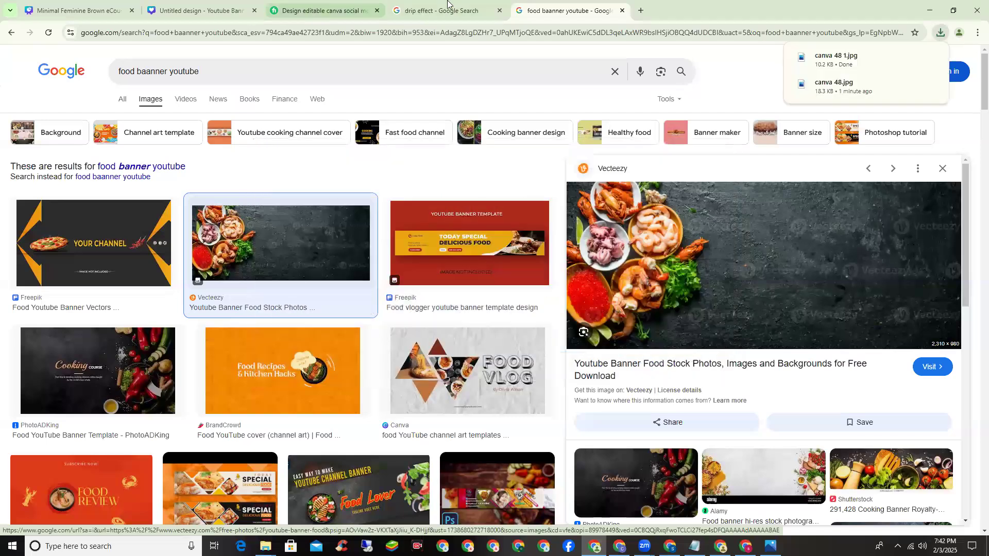
Step: Return to the YouTube banner design in Canva and delete its sunburst background and the circular photo frame
{"action": "left_click", "coordinate": [446, 4]}
{"action": "left_click", "coordinate": [30, 7]}
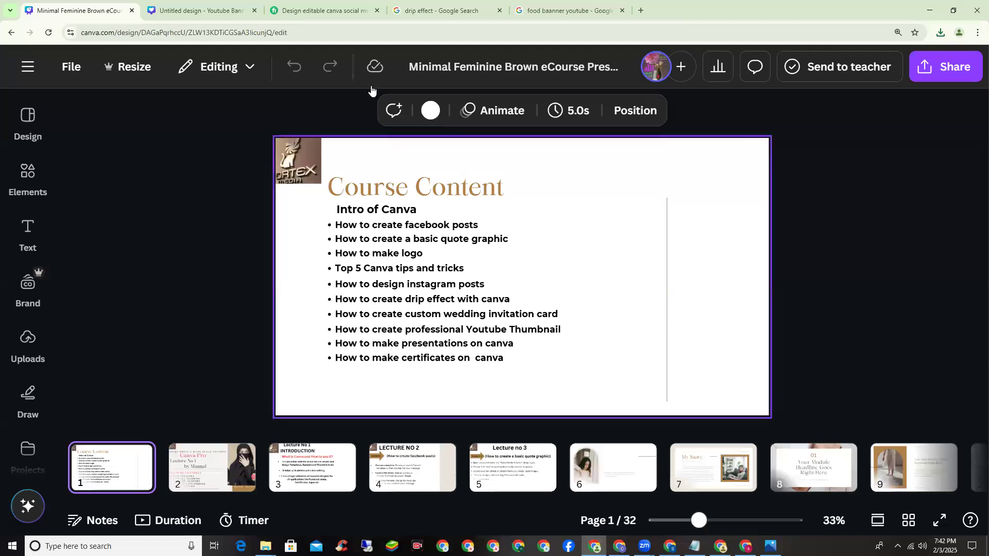
{"action": "left_click", "coordinate": [188, 4]}
{"action": "right_click", "coordinate": [472, 239]}
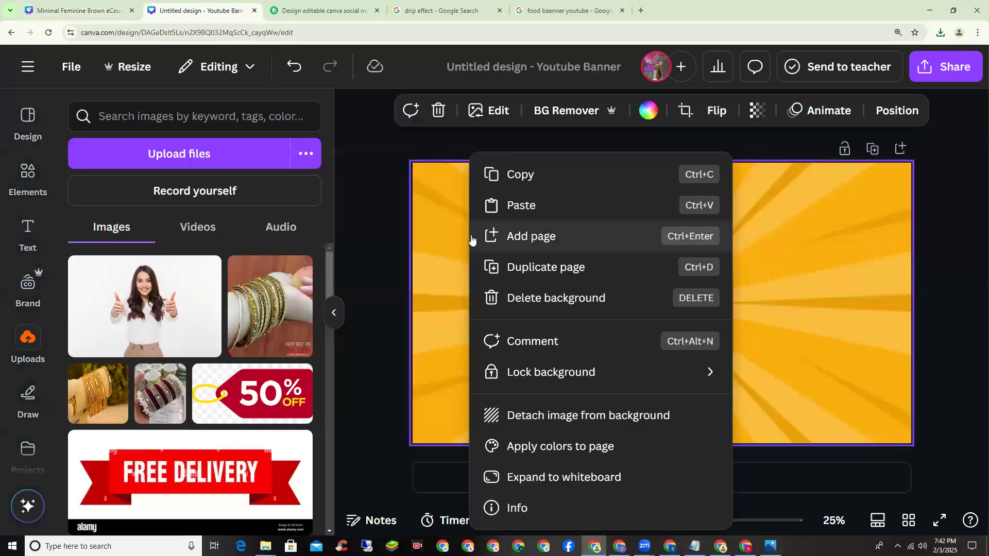
{"action": "left_click", "coordinate": [504, 301]}
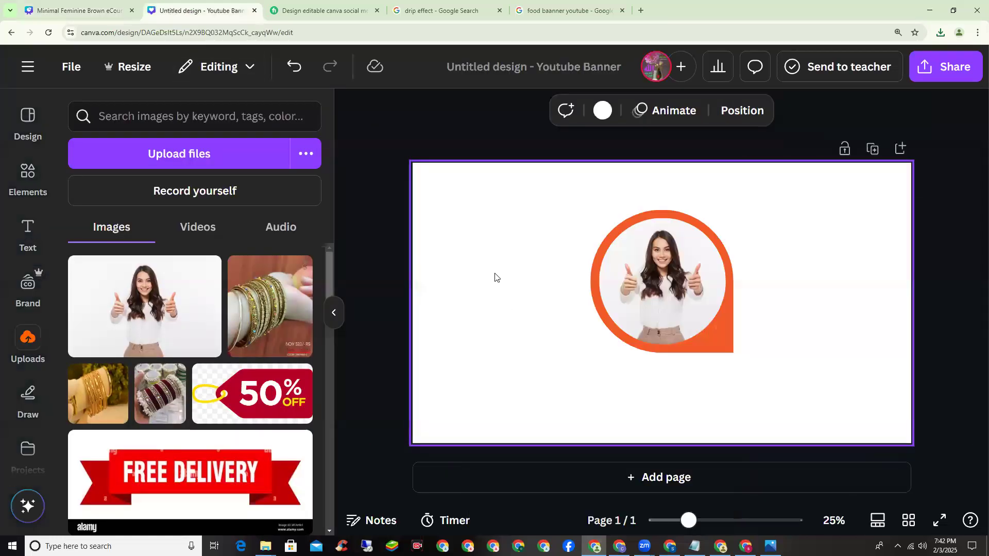
{"action": "left_click", "coordinate": [29, 354]}
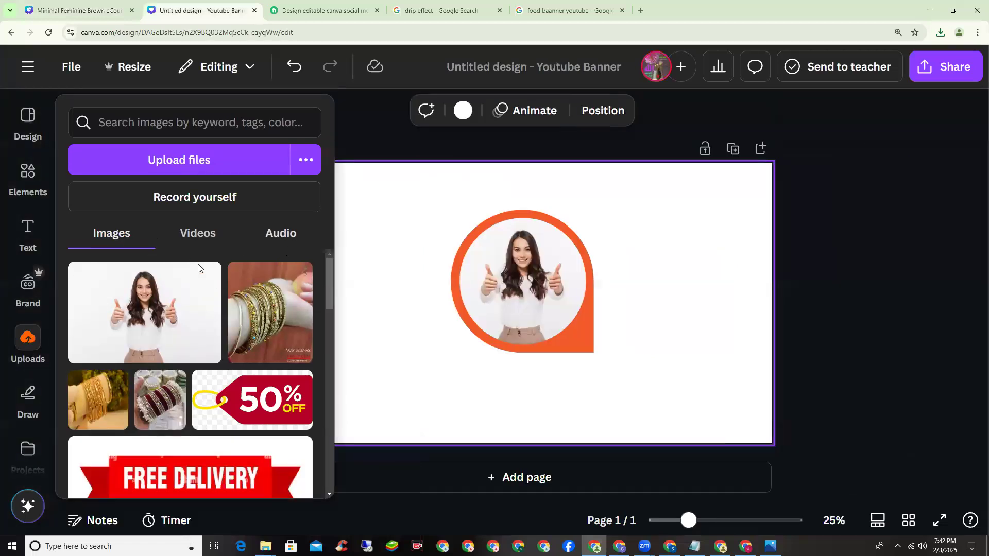
{"action": "left_click", "coordinate": [543, 284]}
{"action": "right_click", "coordinate": [510, 279]}
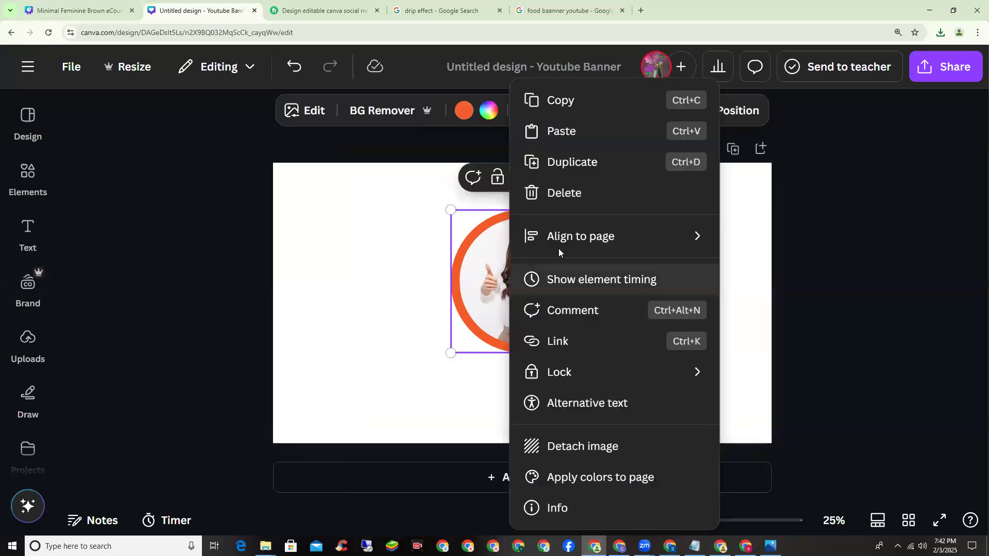
{"action": "left_click", "coordinate": [532, 193]}
Step: Upload the "canva 48 1" food image from Downloads to the design's uploads
{"action": "mouse_move", "coordinate": [26, 353]}
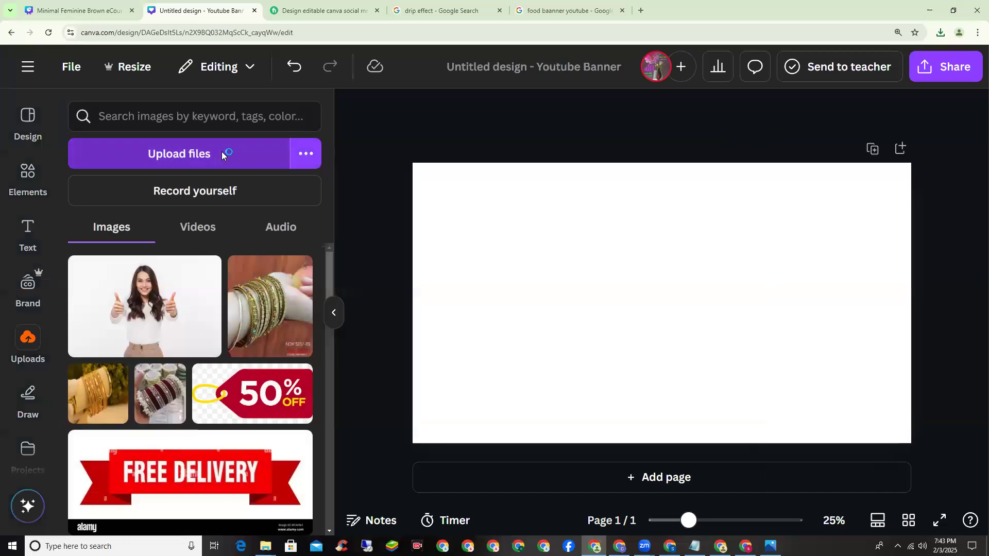
{"action": "left_click", "coordinate": [221, 153]}
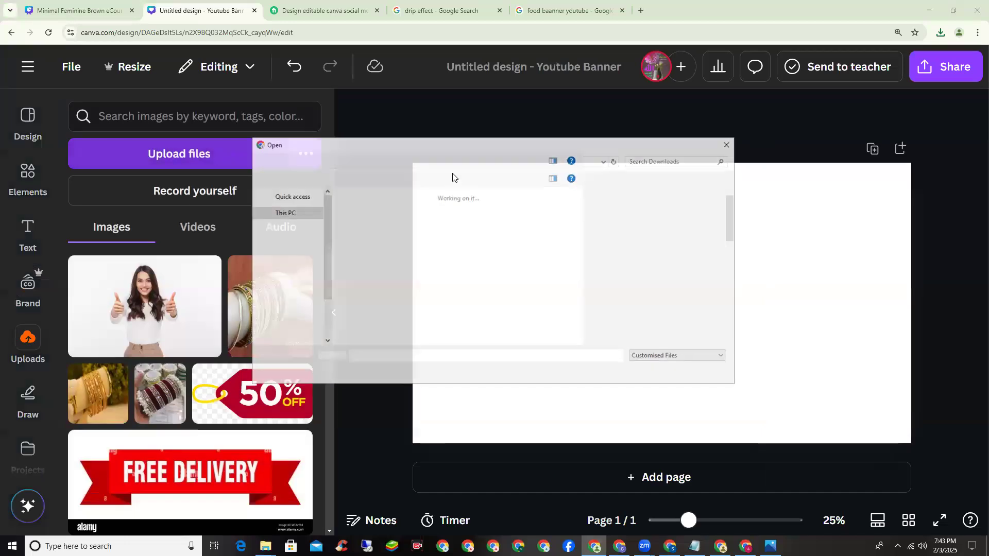
{"action": "left_click", "coordinate": [644, 160]}
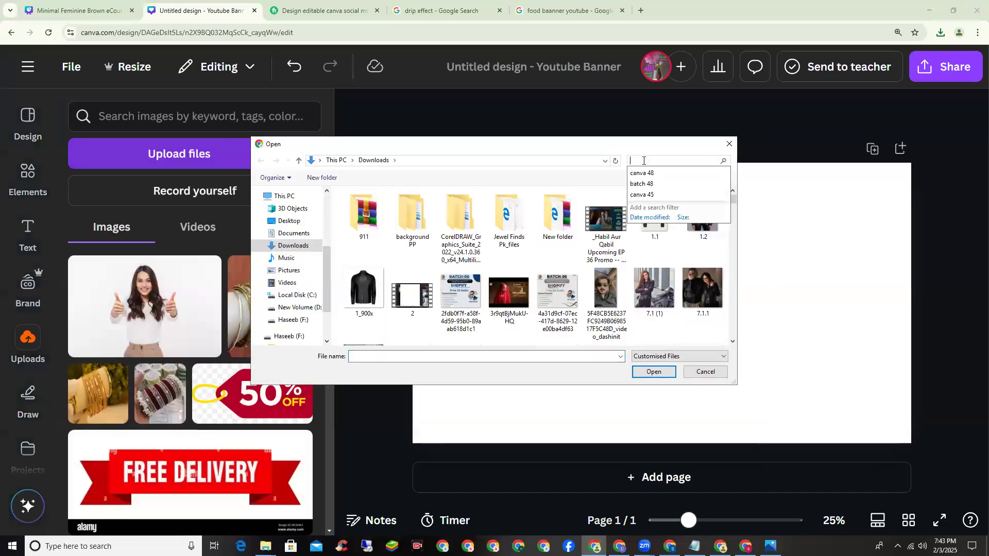
{"action": "type", "text": "canva 3"}
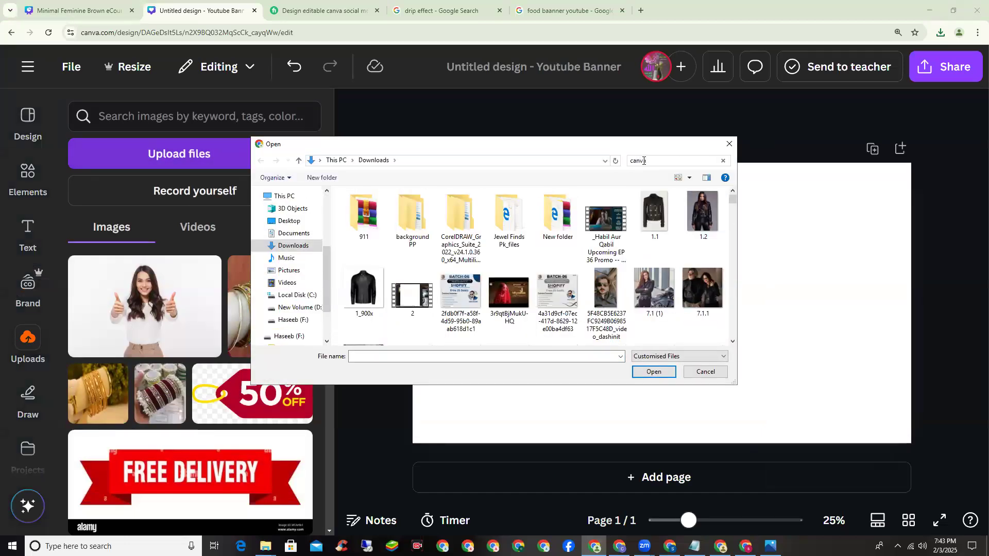
{"action": "key", "text": "BackSpace"}
{"action": "key", "text": "BackSpace"}
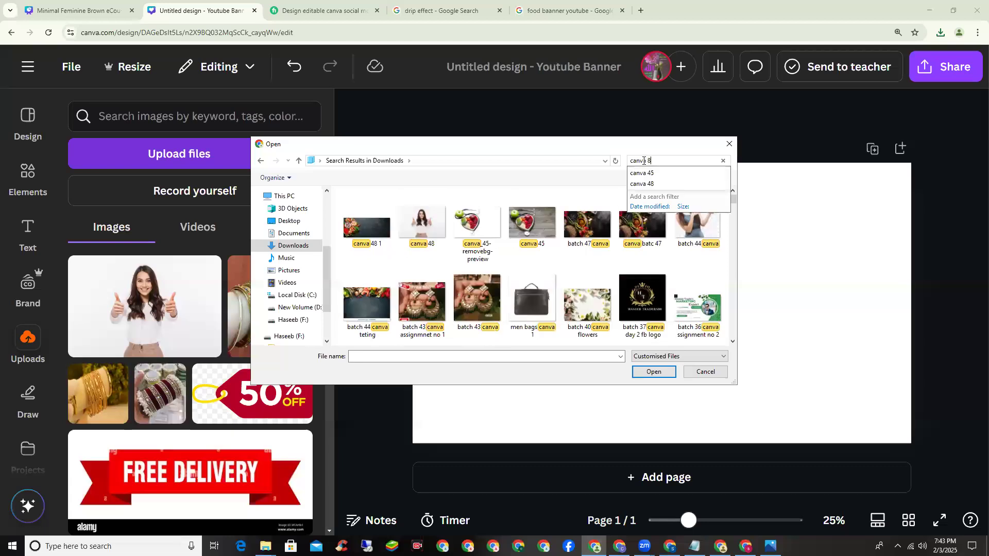
{"action": "type", "text": "8"}
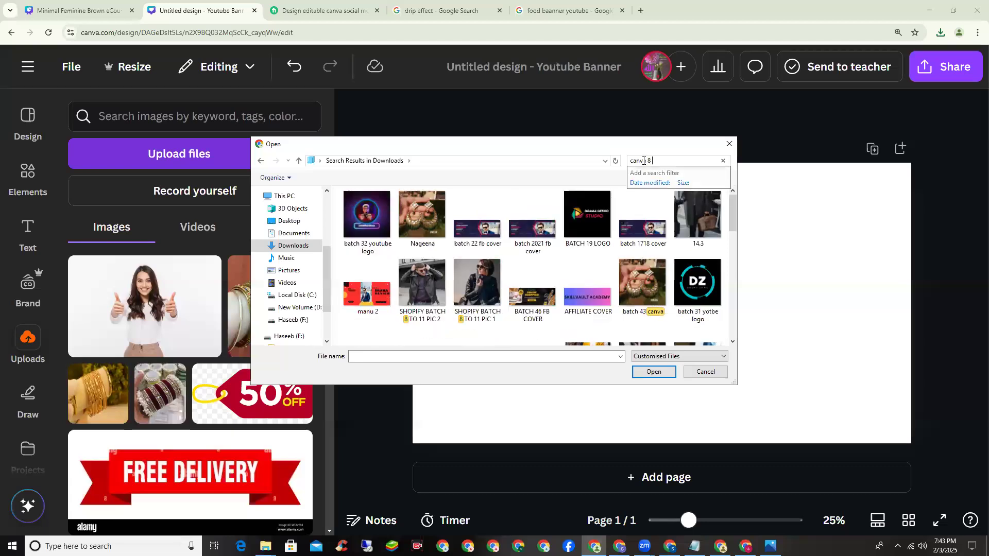
{"action": "type", "text": " 1"}
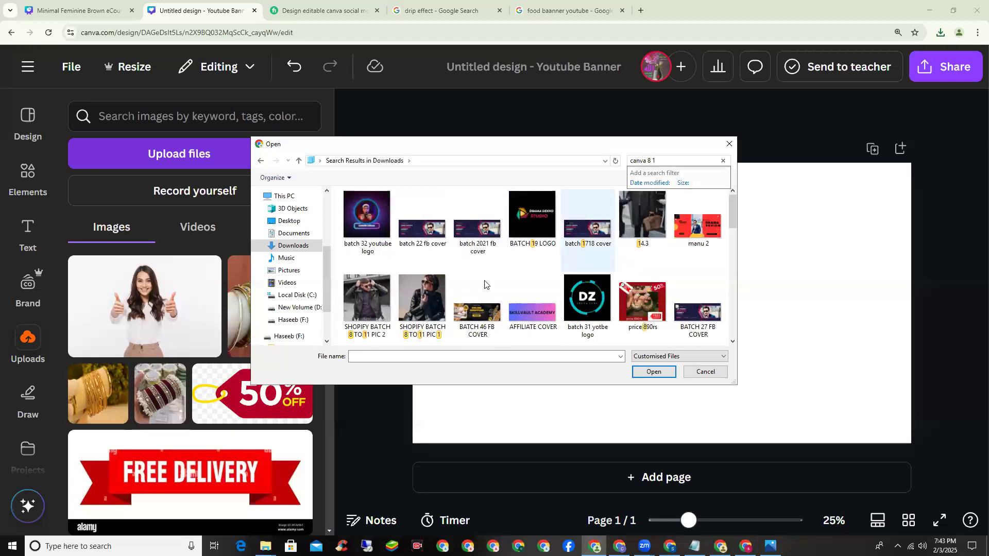
{"action": "scroll", "coordinate": [685, 330], "scroll_direction": "down", "scroll_amount": 3}
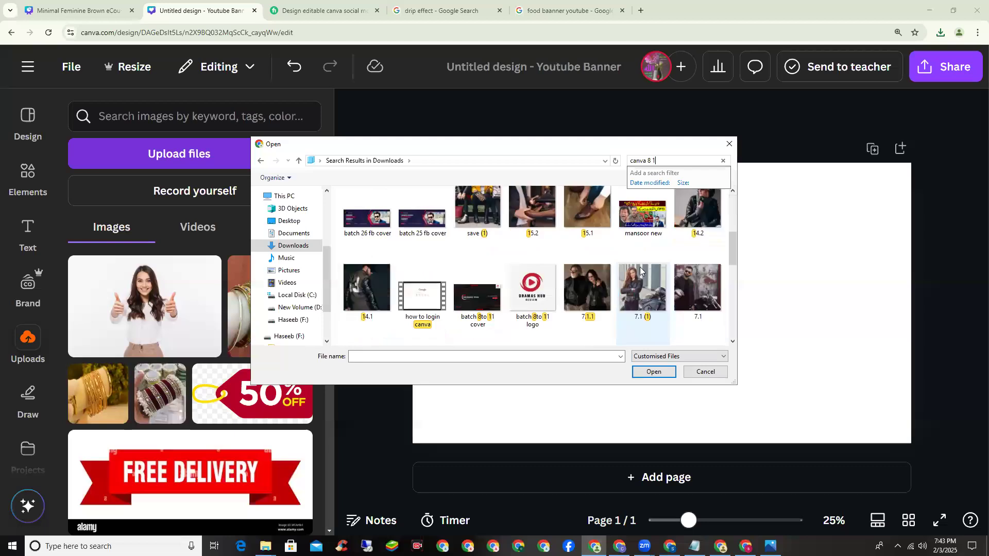
{"action": "key", "text": "BackSpace"}
{"action": "key", "text": "BackSpace"}
{"action": "key", "text": "BackSpace"}
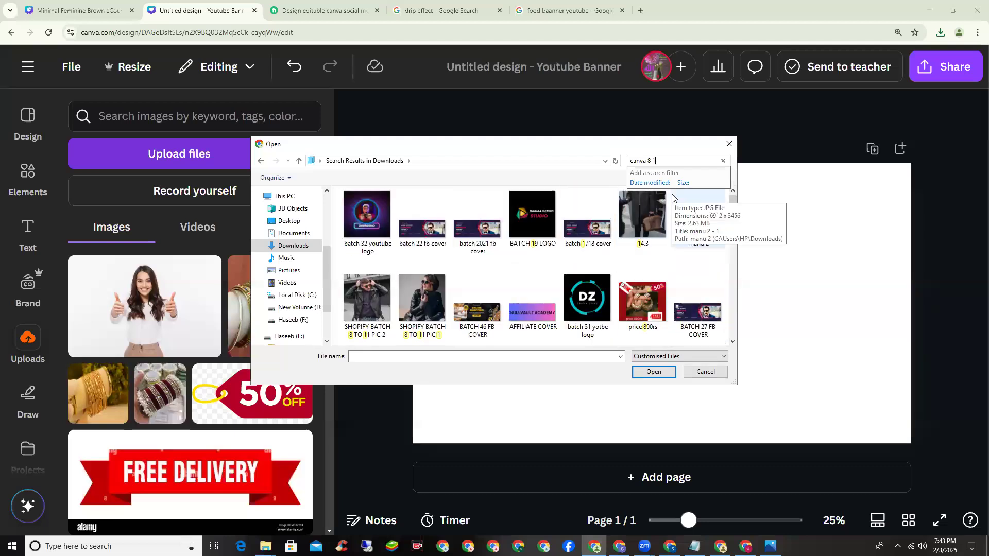
{"action": "type", "text": "4"}
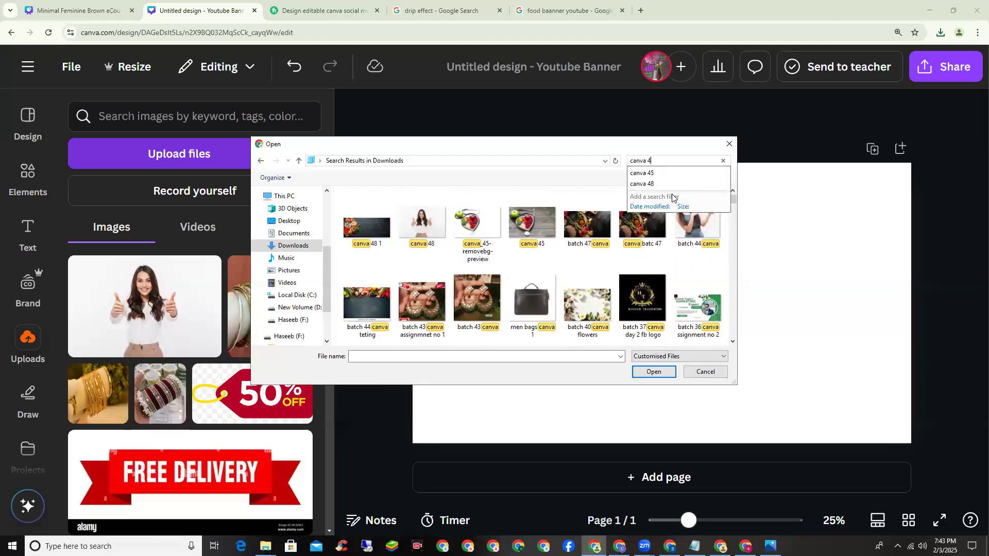
{"action": "type", "text": "8"}
{"action": "left_click", "coordinate": [422, 225]}
{"action": "left_click", "coordinate": [650, 373]}
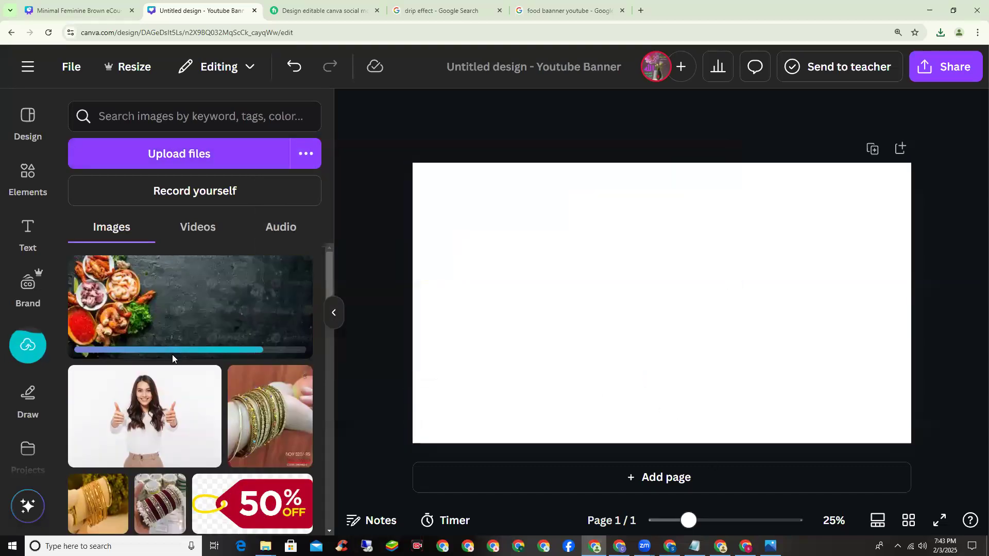
Step: Add the uploaded dark seafood image to the blank page and set it as the page background
{"action": "left_click", "coordinate": [236, 308]}
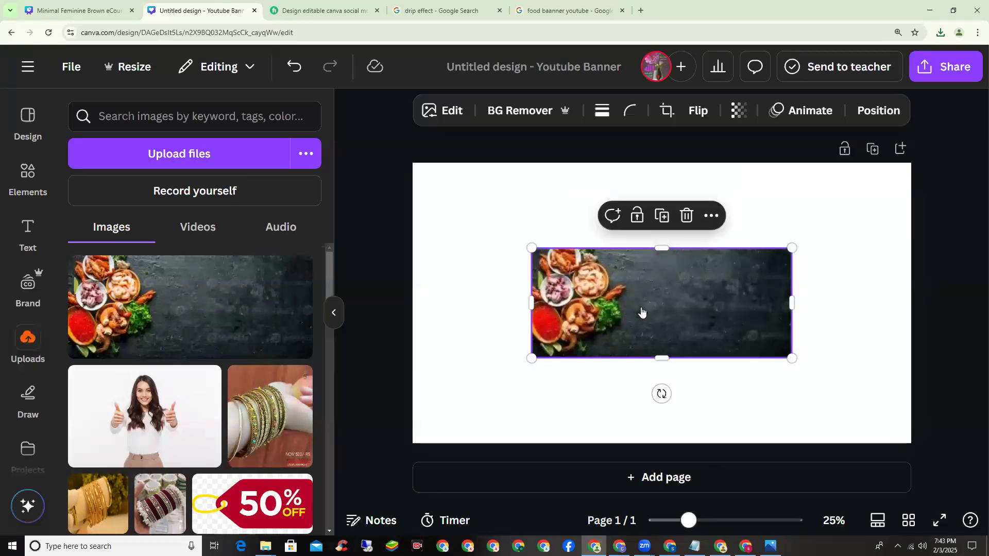
{"action": "right_click", "coordinate": [643, 314]}
{"action": "left_click", "coordinate": [737, 451]}
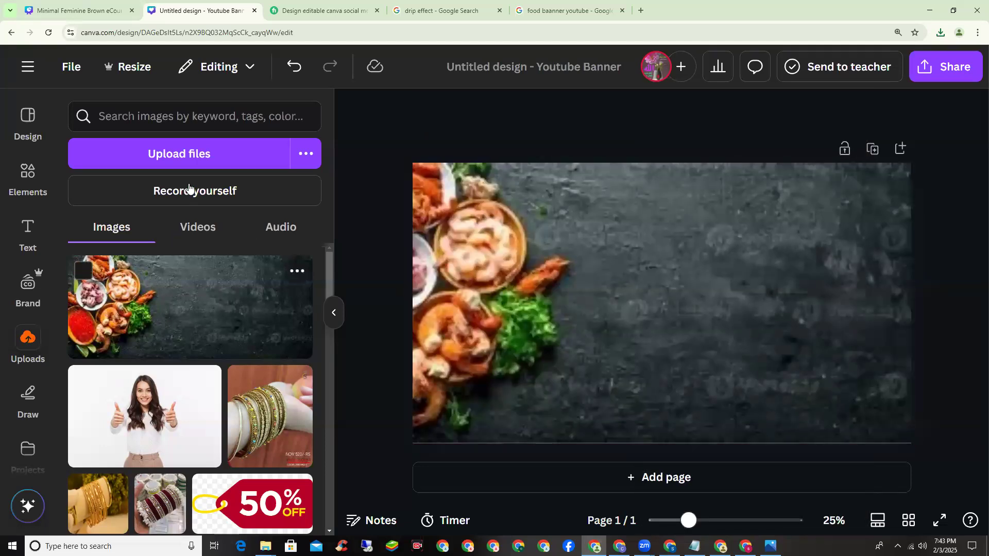
Step: Search the elements for "cirlce frame" and place the orange-bordered circular frame with one square corner in the upper middle of the banner
{"action": "left_click", "coordinate": [174, 115]}
{"action": "left_click", "coordinate": [21, 173]}
{"action": "left_click", "coordinate": [136, 110]}
{"action": "type", "text": "cirlce frame"}
{"action": "key", "text": "Return"}
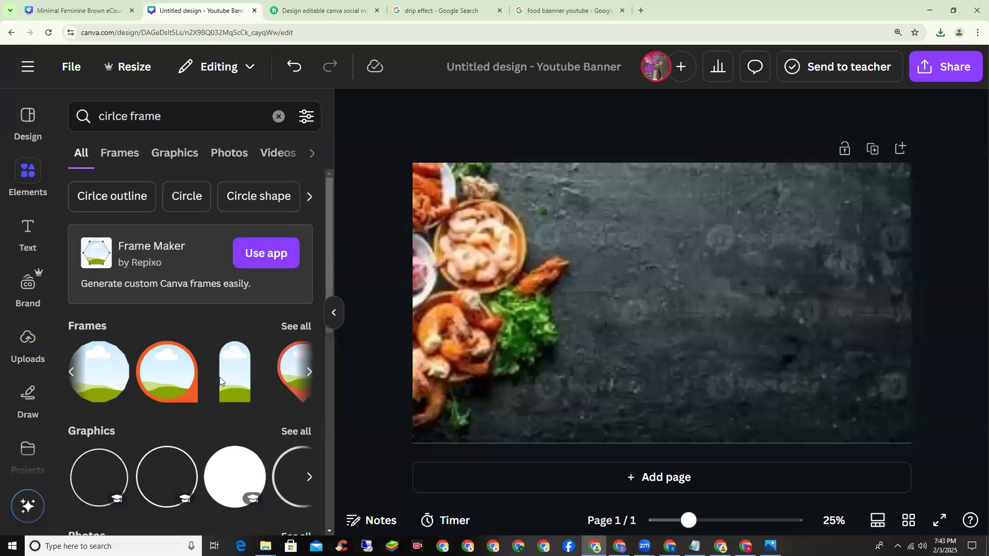
{"action": "left_click", "coordinate": [170, 372]}
{"action": "left_click_drag", "start_coordinate": [729, 289], "coordinate": [728, 256]}
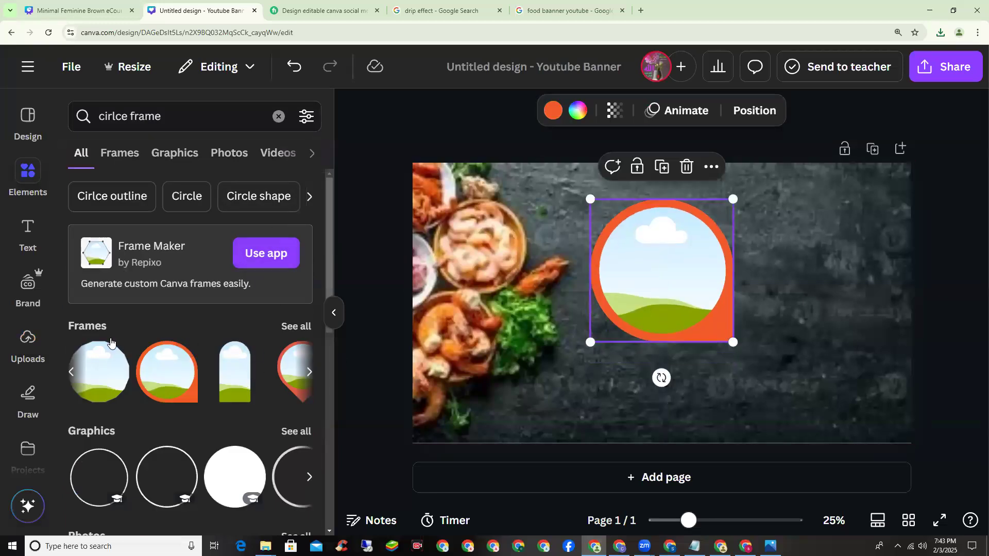
Step: Fill the circular frame with the uploaded photo of the woman giving two thumbs up, and delete the surplus copies of the photo
{"action": "left_click", "coordinate": [27, 341]}
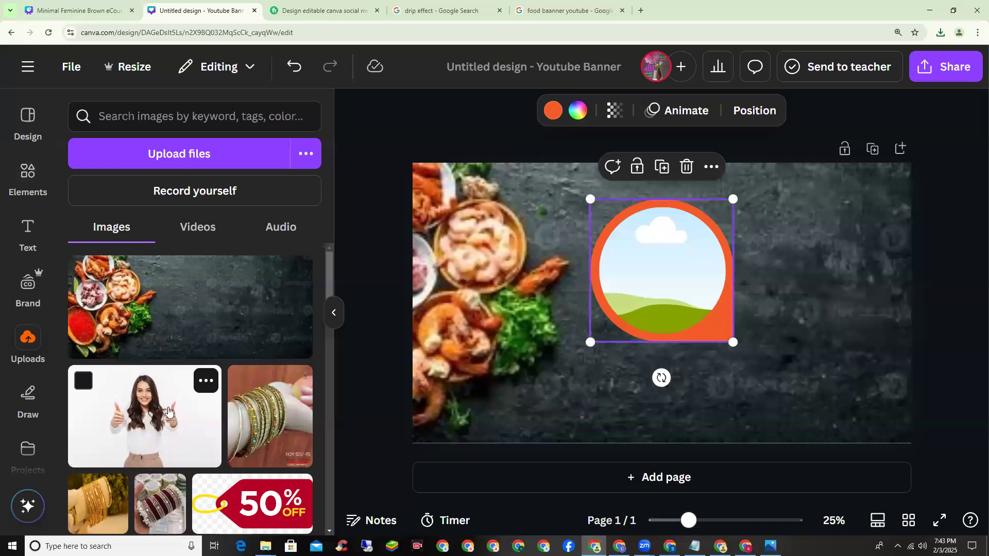
{"action": "left_click", "coordinate": [185, 420]}
{"action": "left_click_drag", "start_coordinate": [196, 428], "coordinate": [536, 361]}
{"action": "right_click", "coordinate": [520, 314]}
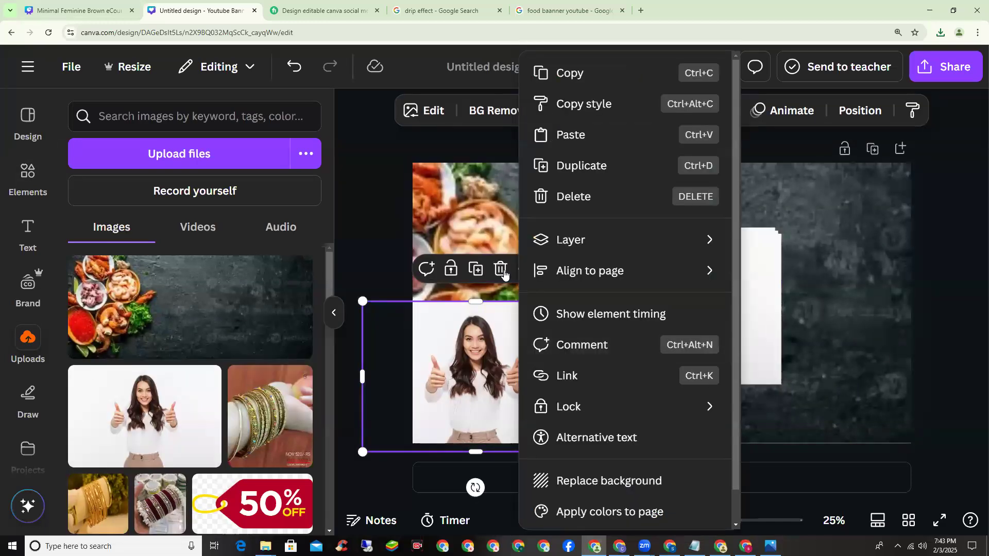
{"action": "left_click", "coordinate": [501, 275]}
{"action": "right_click", "coordinate": [642, 278]}
{"action": "left_click", "coordinate": [685, 196]}
{"action": "right_click", "coordinate": [669, 280]}
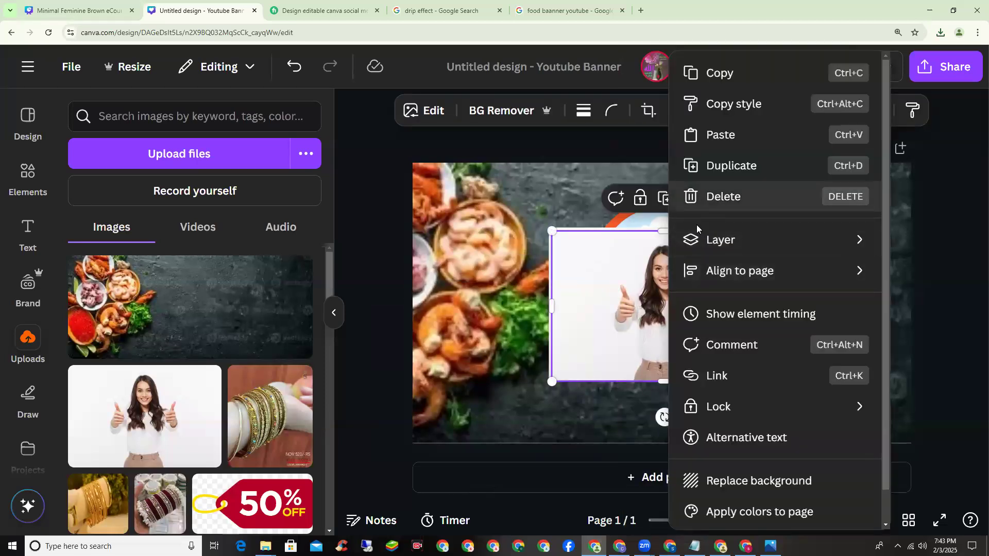
{"action": "left_click", "coordinate": [696, 195]}
{"action": "left_click_drag", "start_coordinate": [748, 319], "coordinate": [748, 304]}
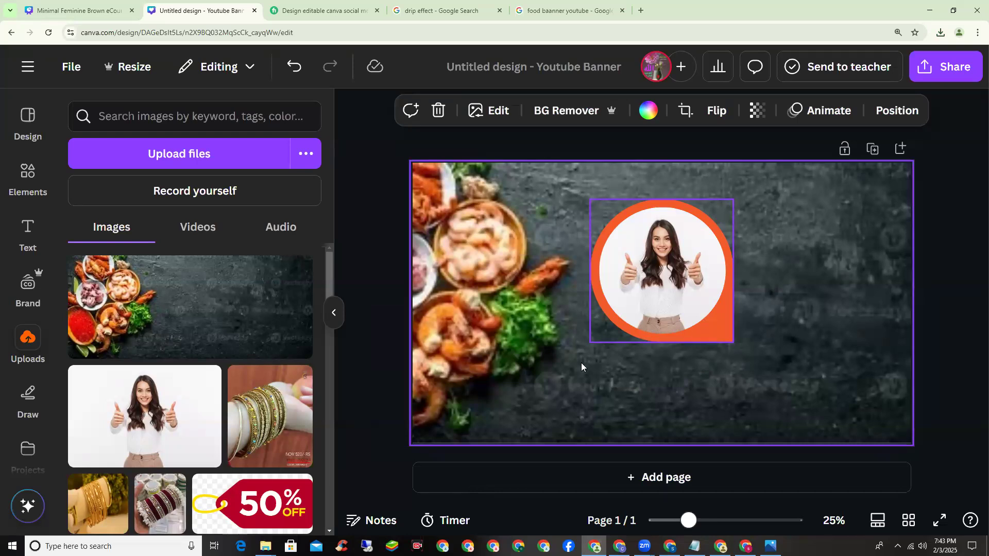
Step: Recolor the photo frame's border green (#00bf63) and move the frame up, centered near the banner's upper edge
{"action": "left_click", "coordinate": [720, 331]}
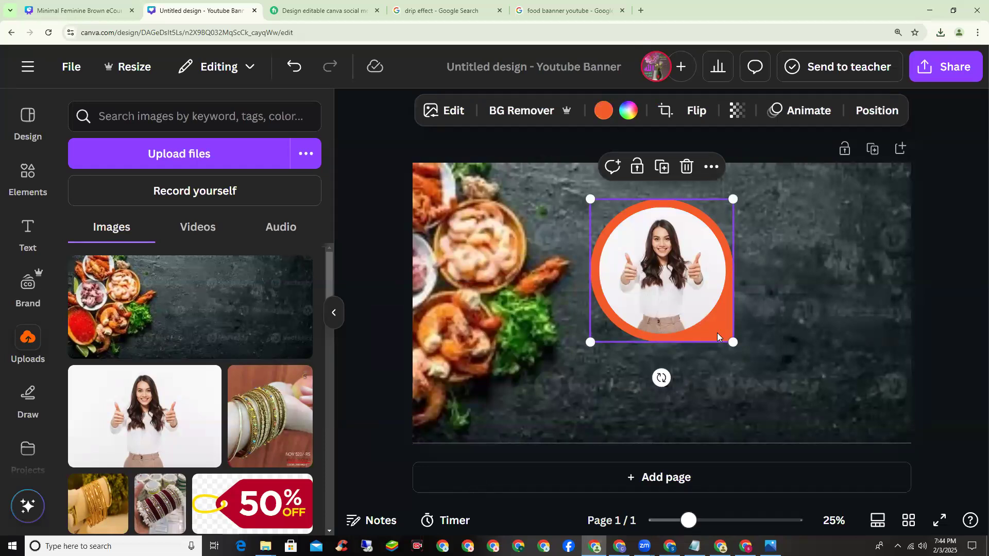
{"action": "left_click_drag", "start_coordinate": [717, 335], "coordinate": [717, 321]}
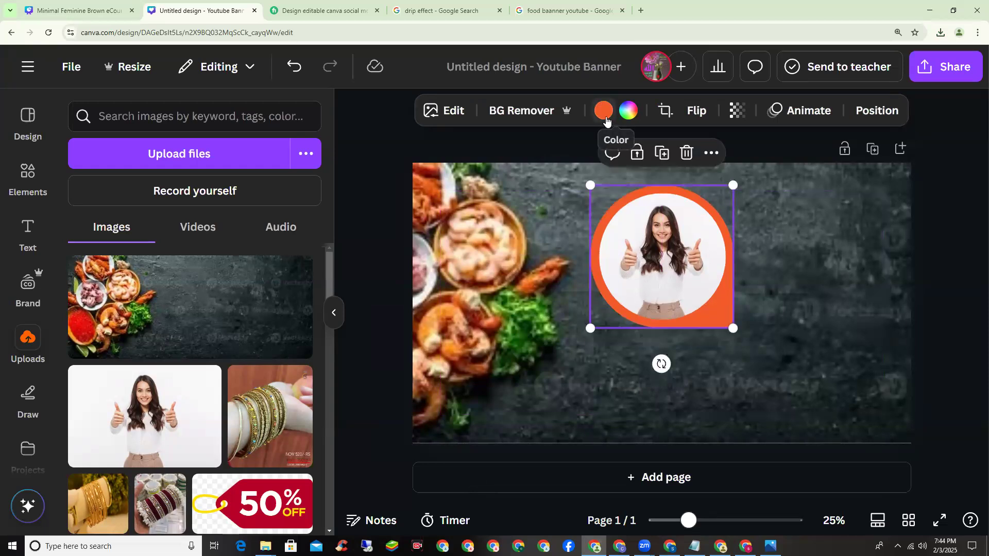
{"action": "left_click", "coordinate": [603, 111]}
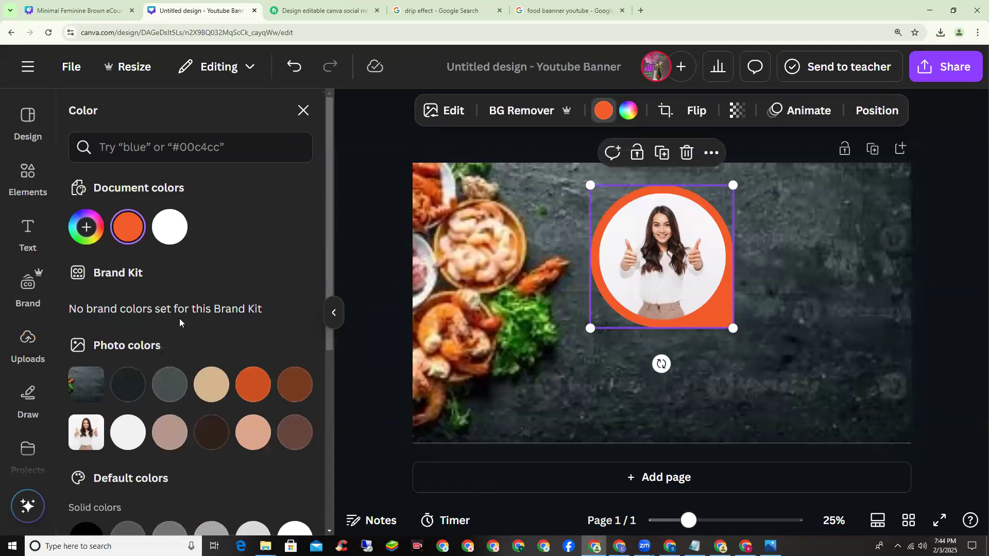
{"action": "scroll", "coordinate": [201, 325], "scroll_direction": "down", "scroll_amount": 6}
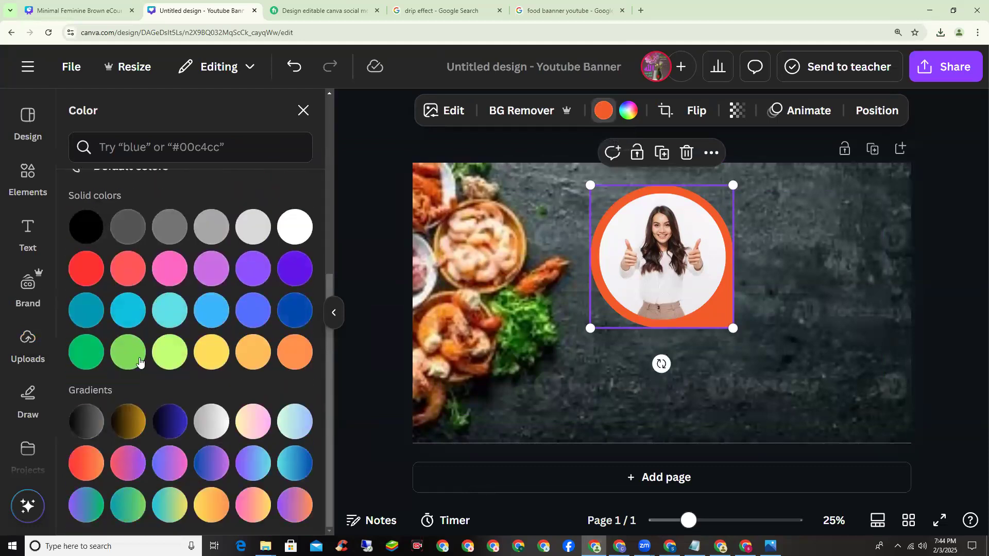
{"action": "left_click", "coordinate": [85, 354]}
{"action": "left_click_drag", "start_coordinate": [689, 299], "coordinate": [691, 288]}
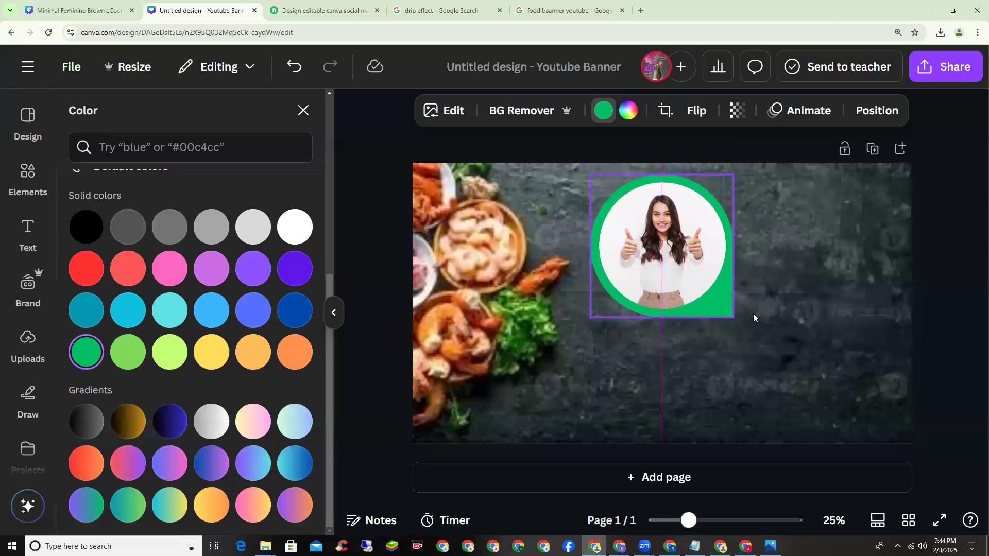
{"action": "left_click", "coordinate": [854, 339]}
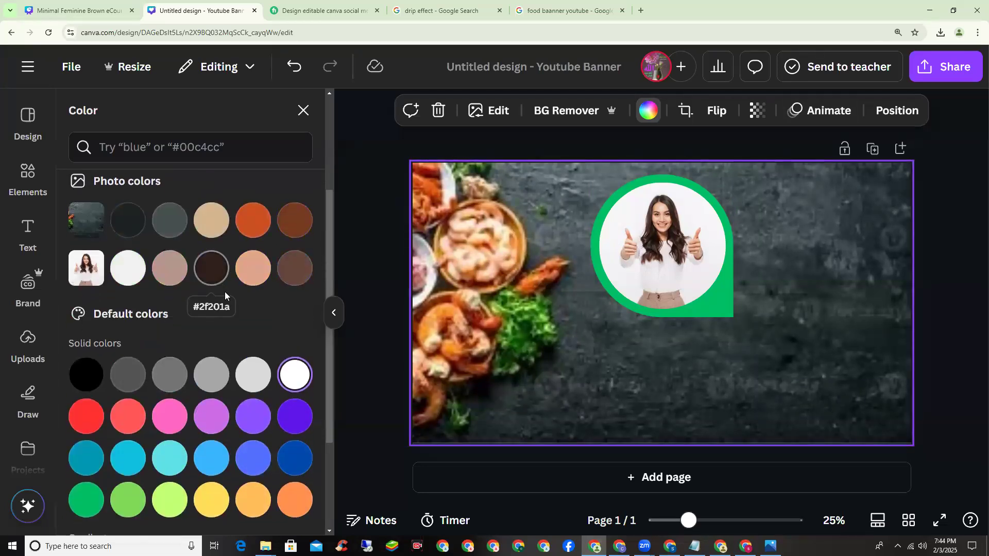
{"action": "scroll", "coordinate": [225, 291], "scroll_direction": "down", "scroll_amount": 3}
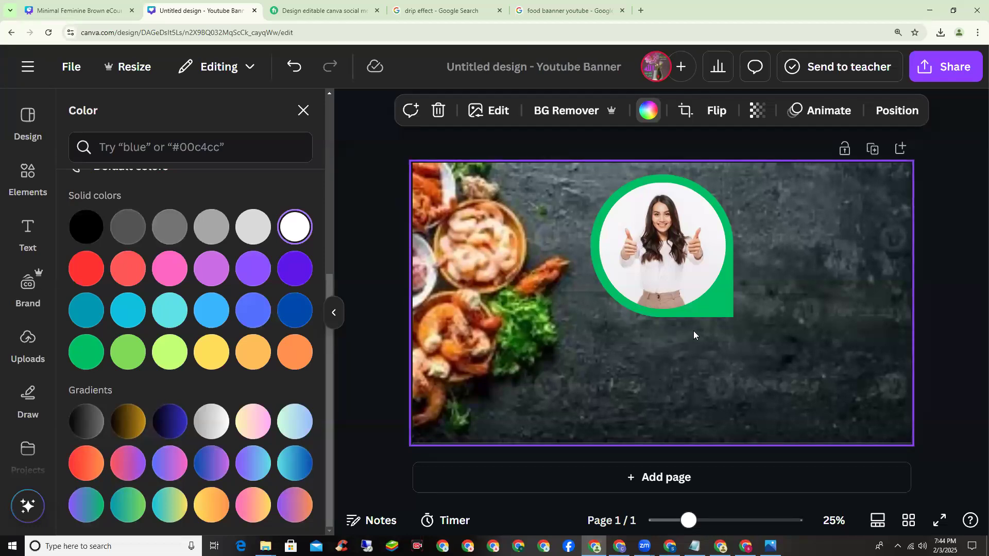
{"action": "left_click", "coordinate": [697, 292]}
{"action": "left_click", "coordinate": [827, 363]}
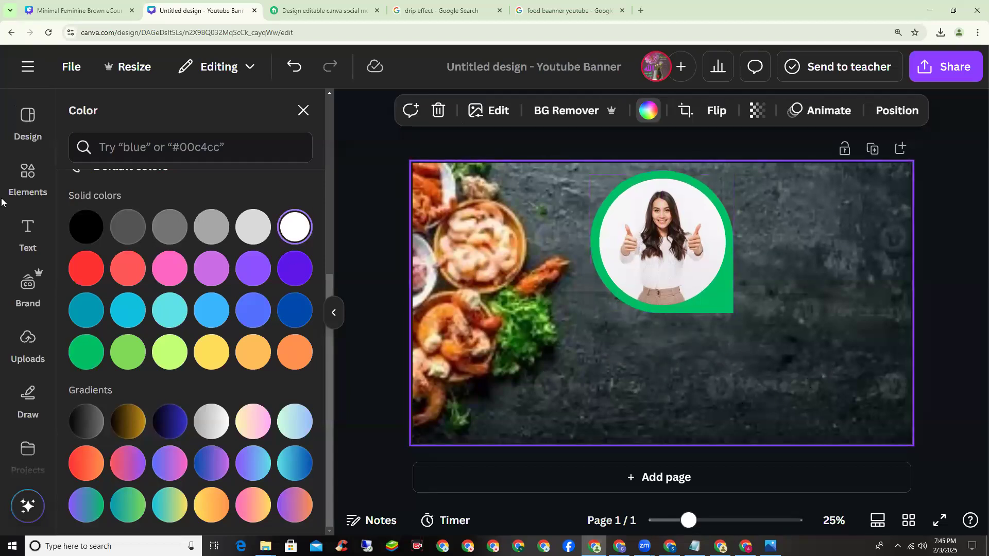
Step: Add a heading with the vlogger's name in capitals and position it centered just below the photo frame
{"action": "left_click", "coordinate": [31, 233]}
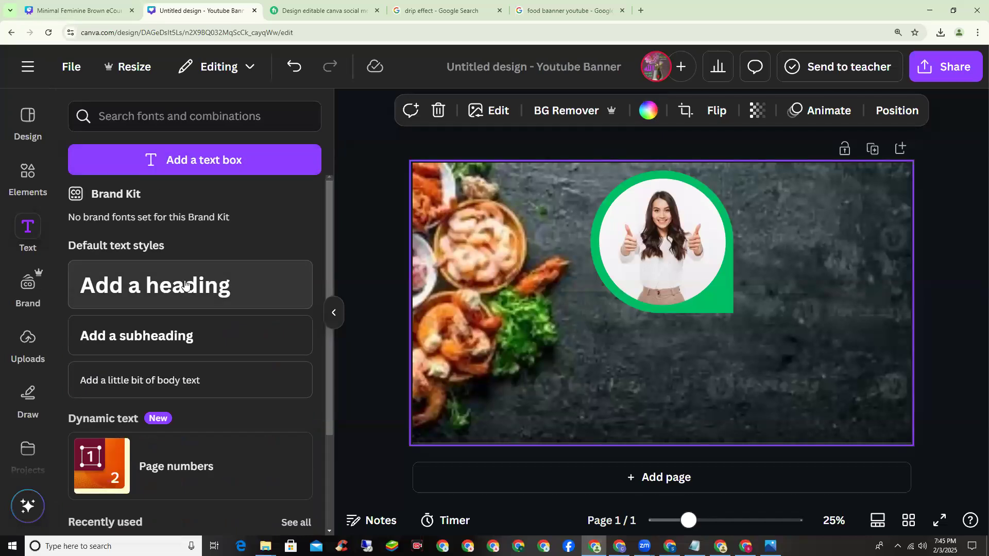
{"action": "left_click", "coordinate": [186, 285]}
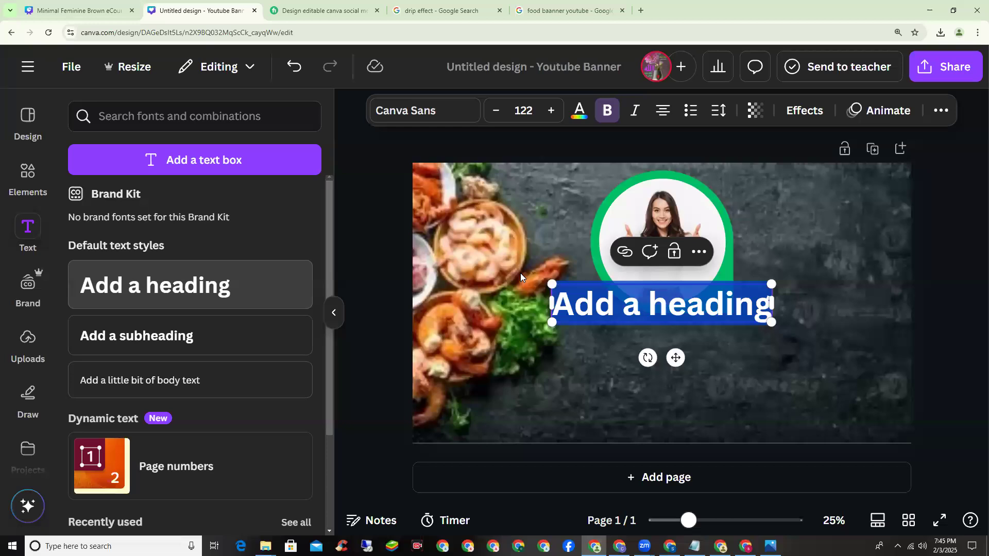
{"action": "type", "text": "MA"}
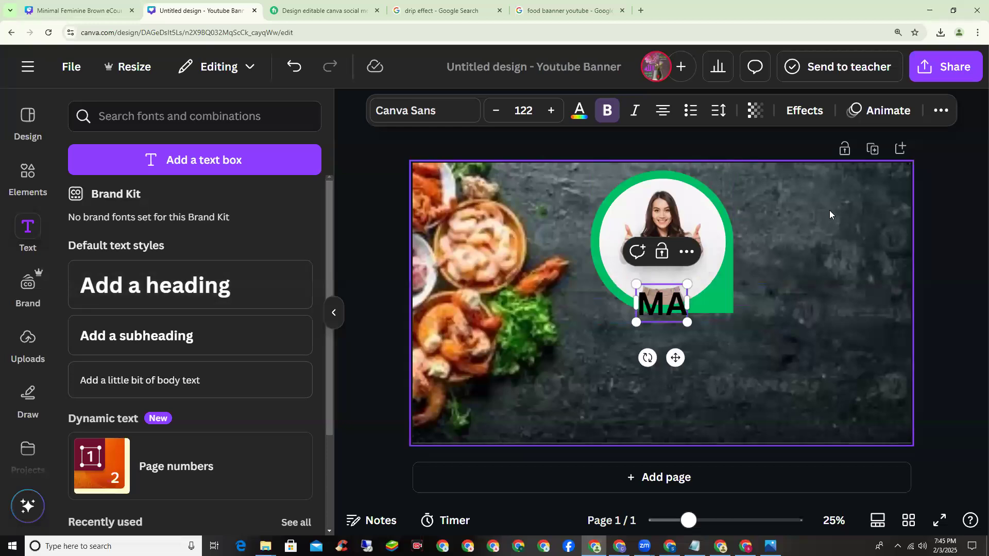
{"action": "type", "text": "NNAL"}
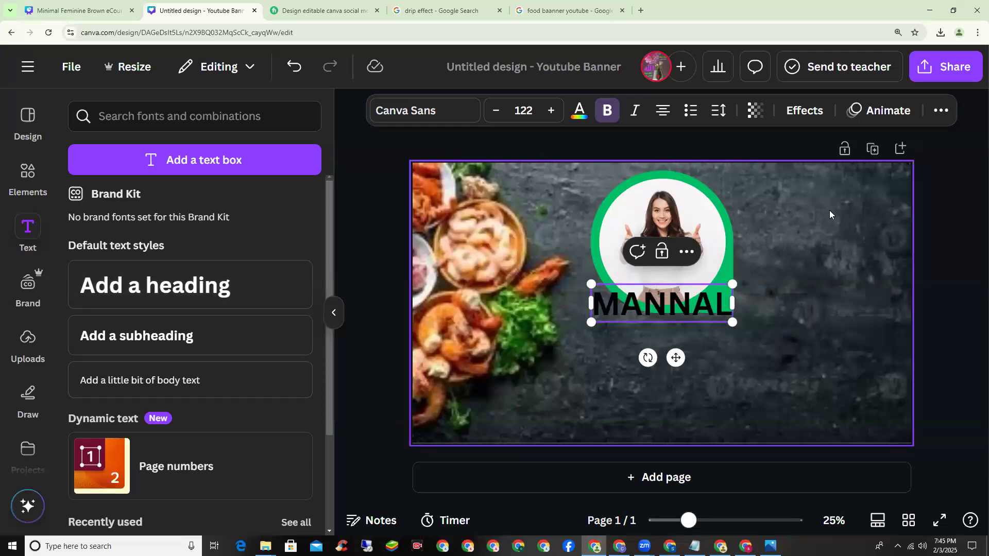
{"action": "left_click", "coordinate": [726, 303]}
{"action": "left_click_drag", "start_coordinate": [722, 304], "coordinate": [723, 344]}
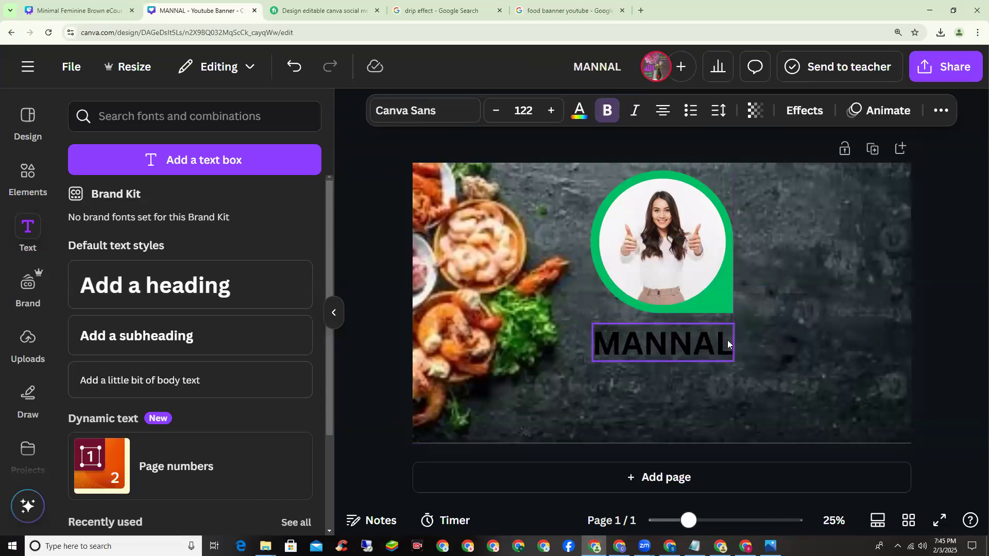
Step: Add a second heading reading "FOOD VLOGGER" and center it directly beneath the name heading
{"action": "left_click", "coordinate": [152, 291]}
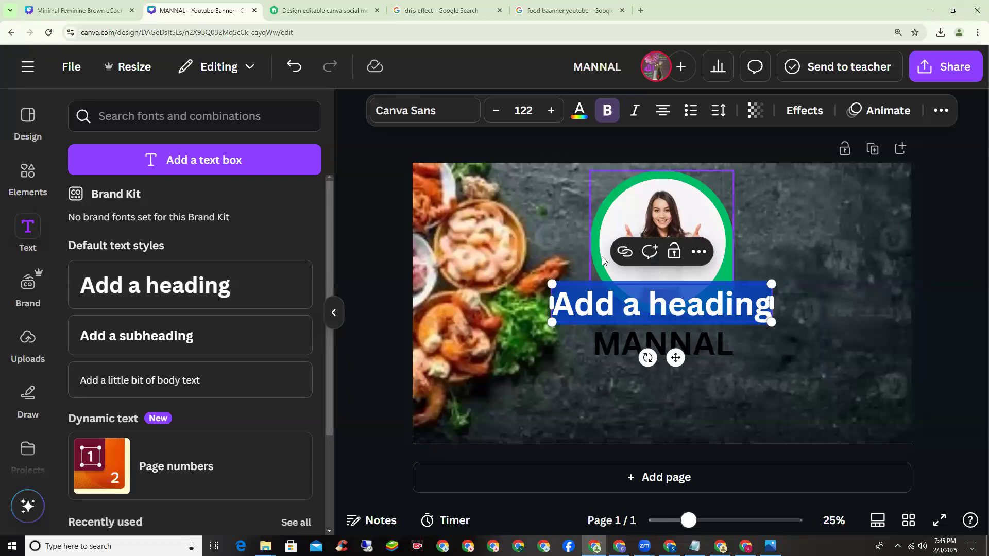
{"action": "type", "text": "FOOD V"}
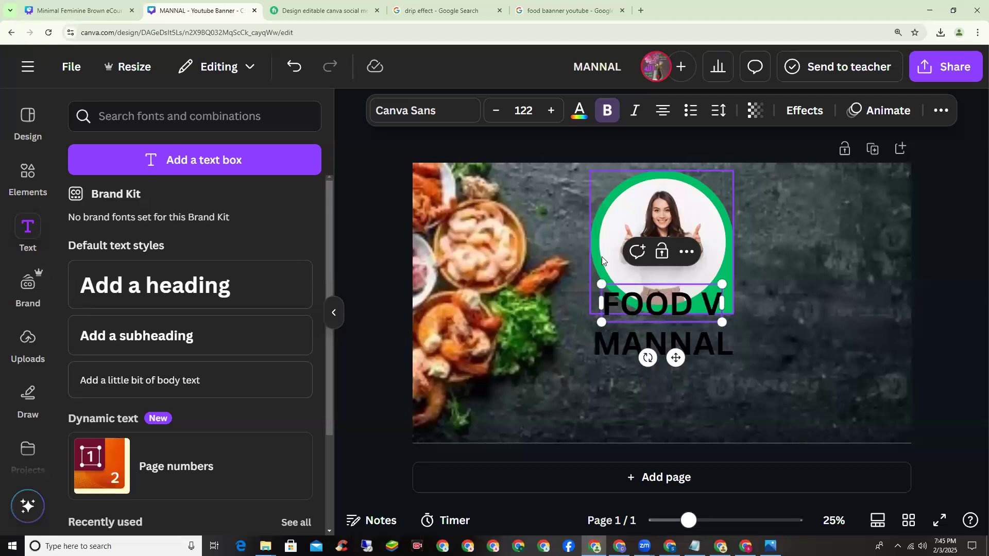
{"action": "type", "text": "LOG"}
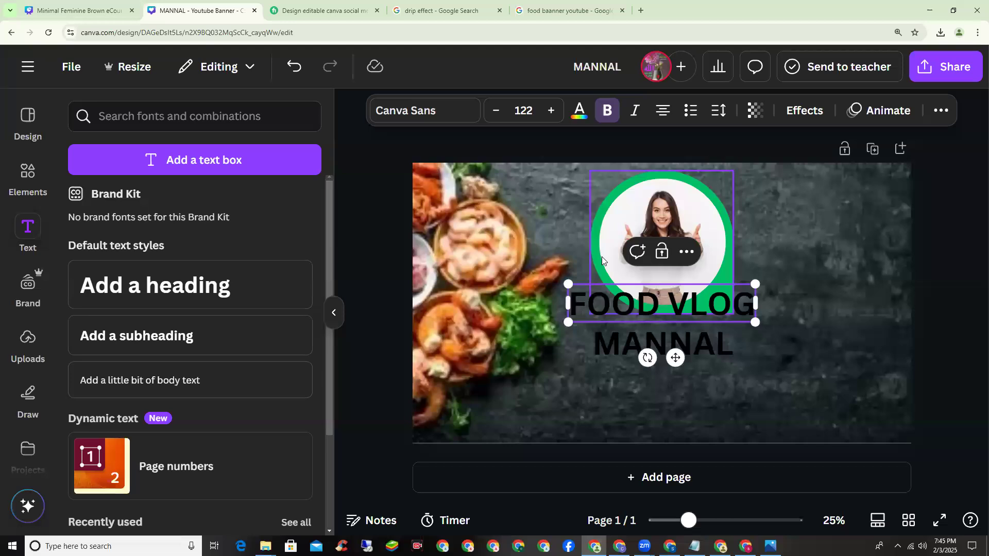
{"action": "type", "text": "GER"}
{"action": "left_click", "coordinate": [774, 375]}
{"action": "left_click_drag", "start_coordinate": [711, 305], "coordinate": [713, 385]}
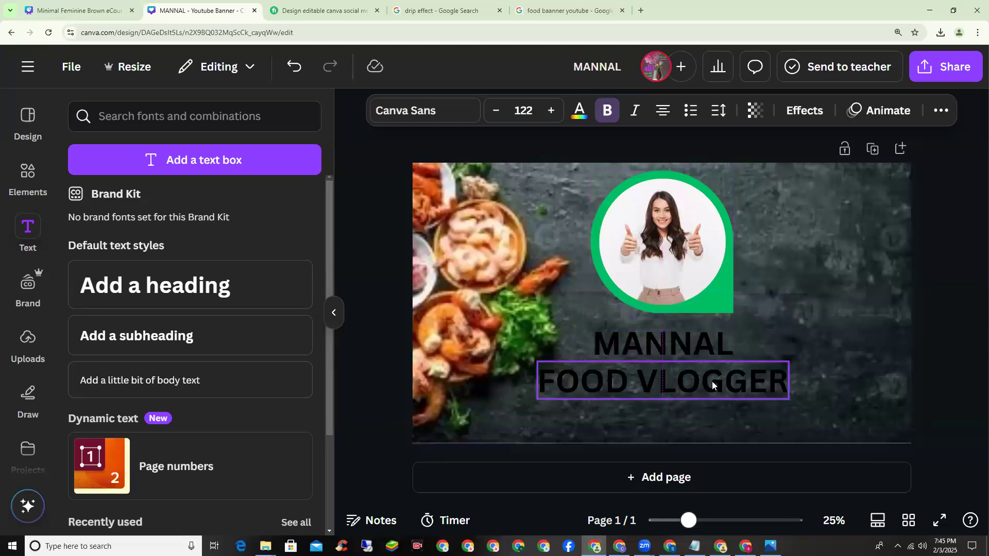
{"action": "left_click", "coordinate": [857, 346]}
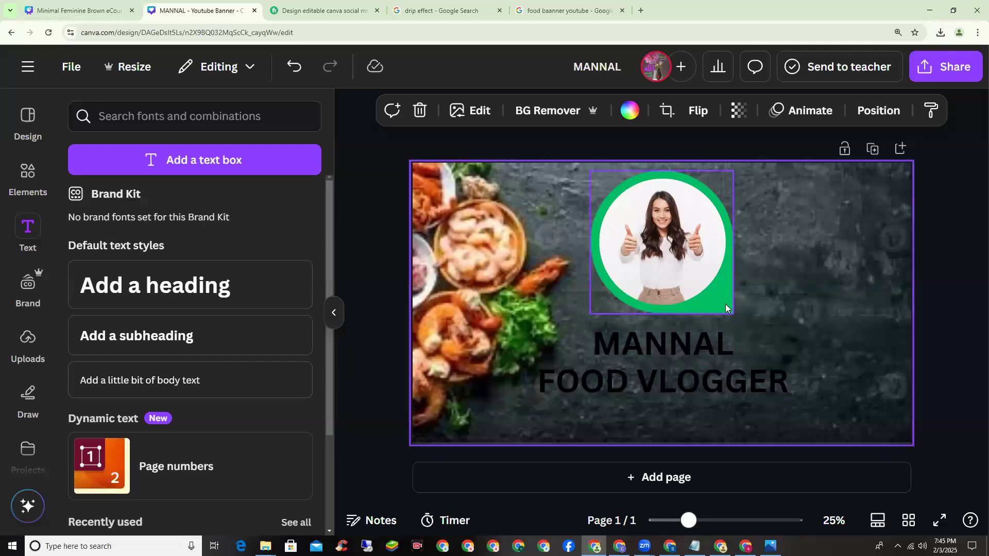
Step: Change the text color of both the name heading and the "FOOD VLOGGER" heading to green #00bf63
{"action": "left_click", "coordinate": [707, 343]}
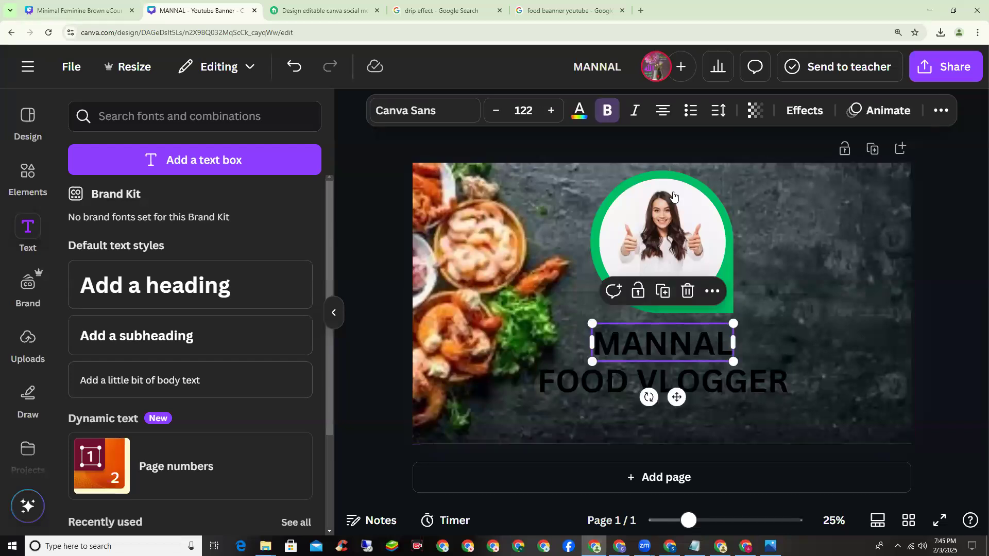
{"action": "left_click", "coordinate": [581, 117]}
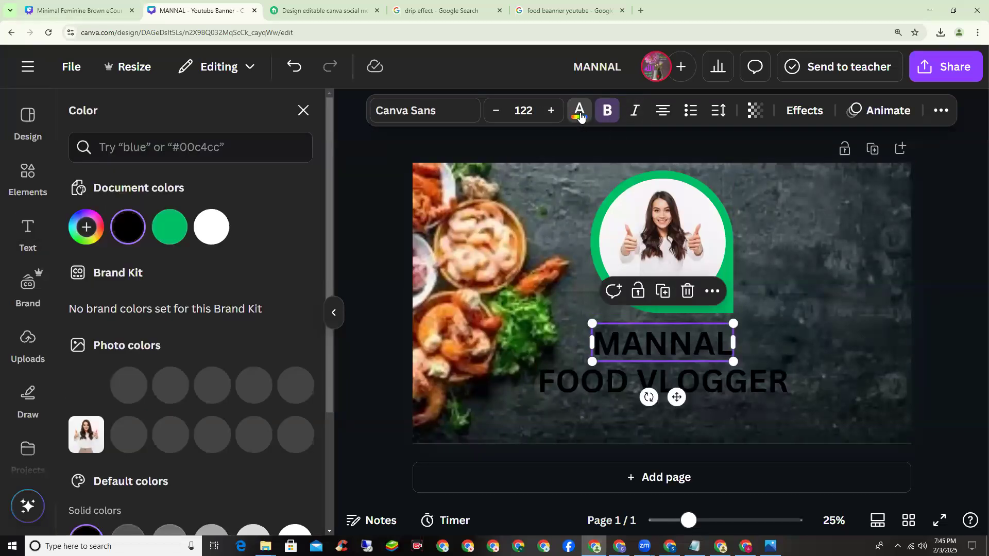
{"action": "left_click", "coordinate": [173, 227]}
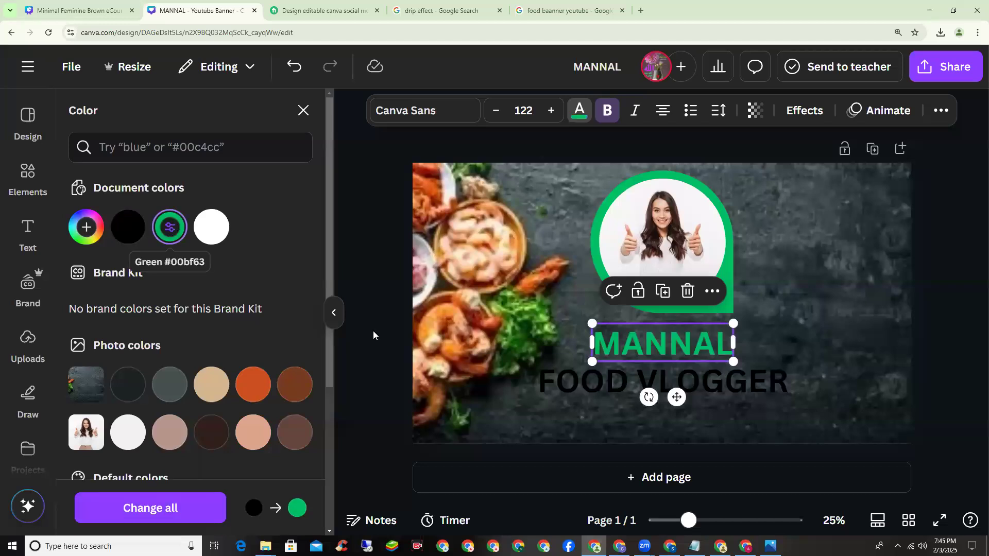
{"action": "left_click", "coordinate": [616, 381]}
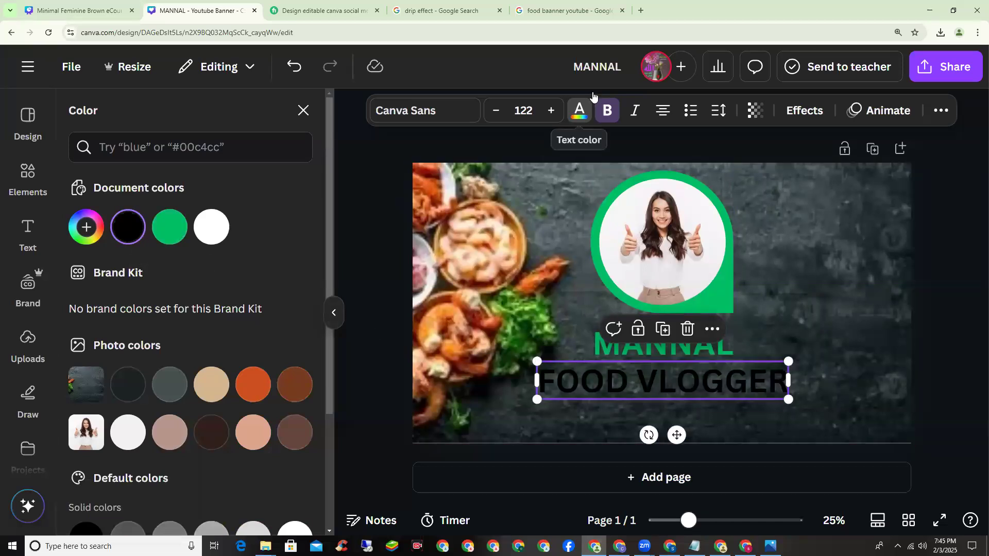
{"action": "left_click", "coordinate": [580, 110]}
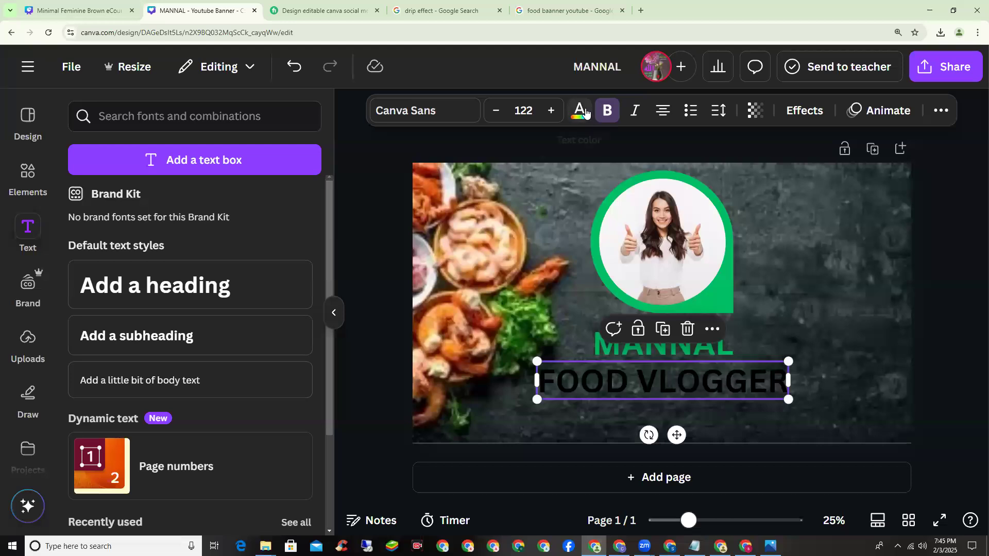
{"action": "left_click", "coordinate": [580, 110]}
{"action": "left_click", "coordinate": [169, 227]}
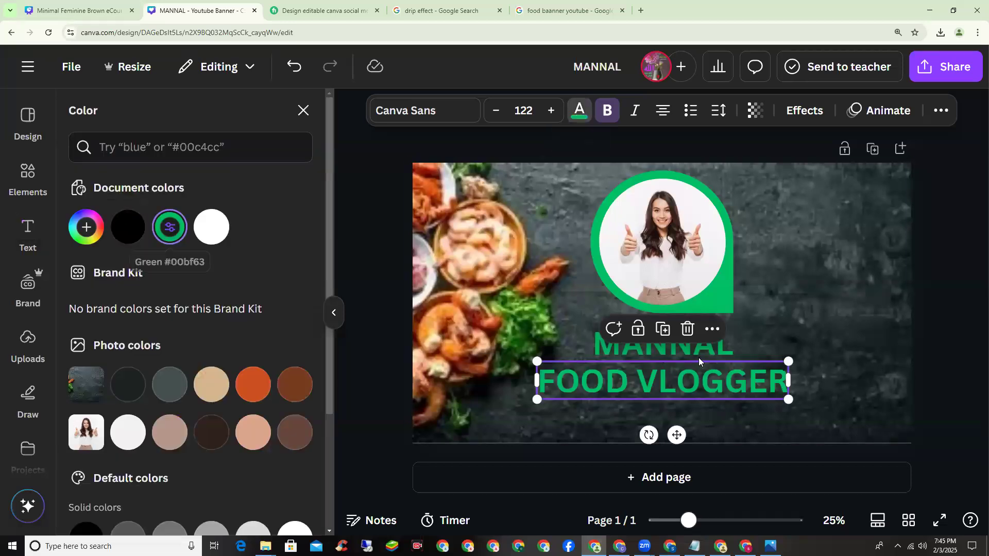
{"action": "left_click", "coordinate": [874, 331]}
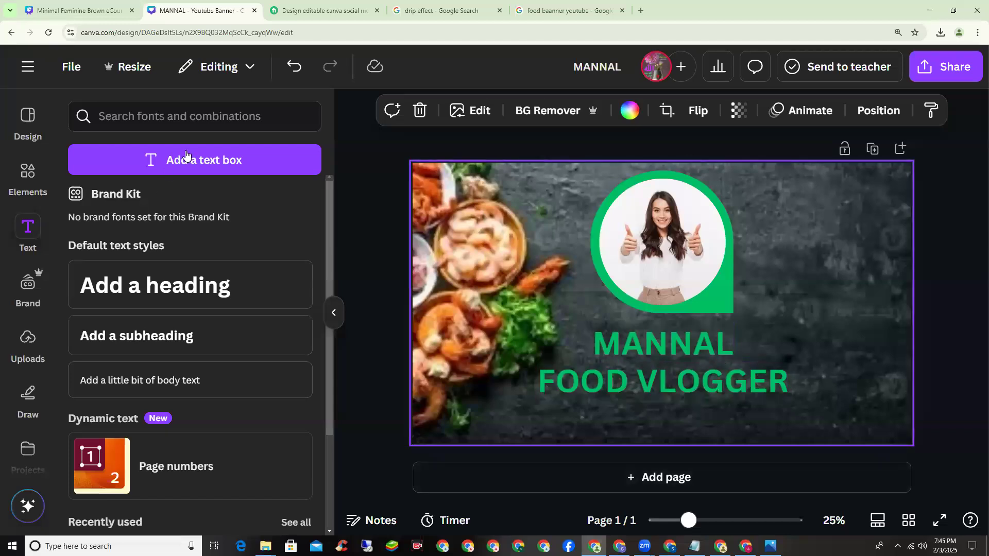
Step: Search the text fonts and combinations for "SUBSCRIBE"
{"action": "left_click", "coordinate": [216, 115]}
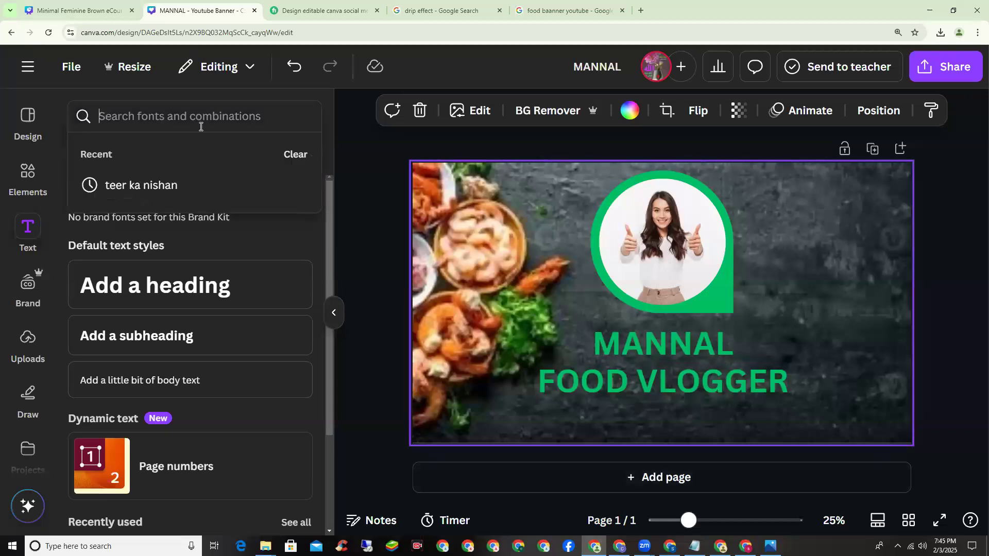
{"action": "type", "text": "SUBS"}
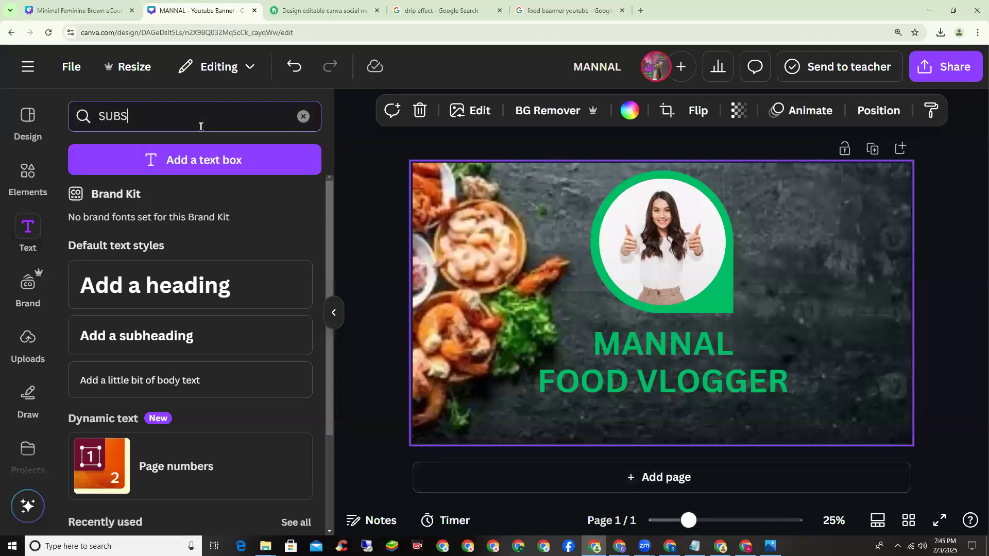
{"action": "key", "text": "BackSpace"}
{"action": "key", "text": "BackSpace"}
{"action": "key", "text": "BackSpace"}
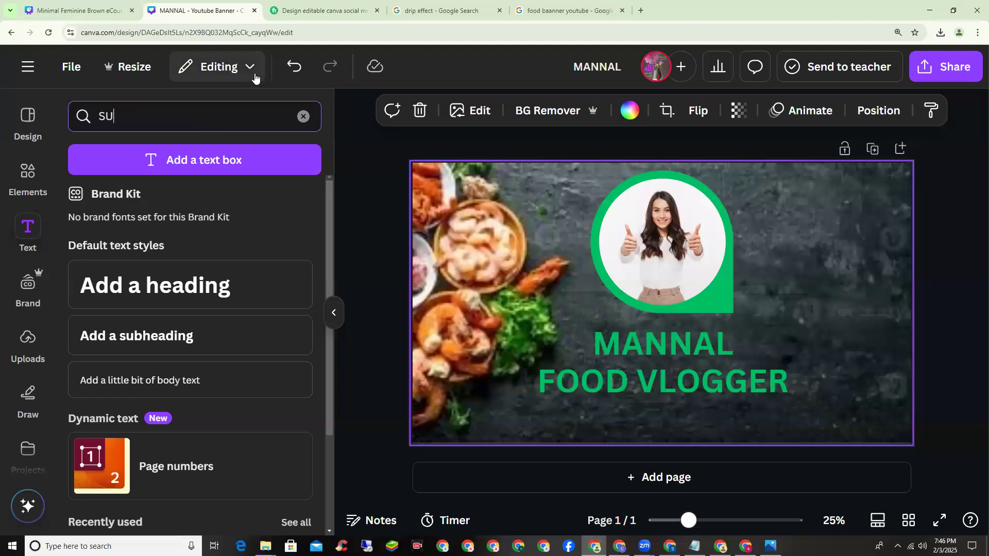
{"action": "type", "text": "UBSCRIVBER"}
{"action": "key", "text": "BackSpace"}
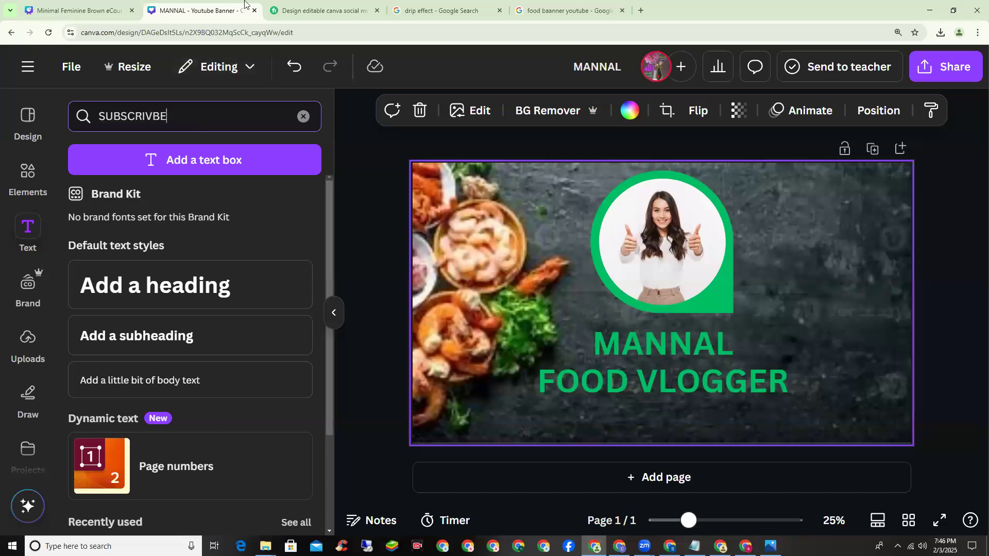
{"action": "key", "text": "BackSpace"}
{"action": "key", "text": "BackSpace"}
{"action": "key", "text": "BackSpace"}
{"action": "type", "text": "BE"}
{"action": "key", "text": "Return"}
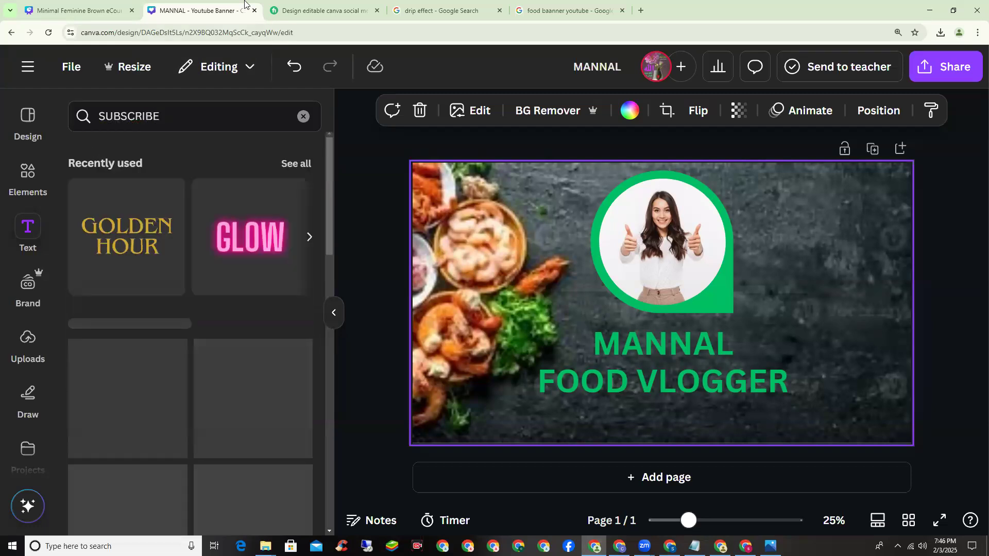
Step: Search the design elements for "subscribe" in place of the circle frame search
{"action": "left_click", "coordinate": [28, 181]}
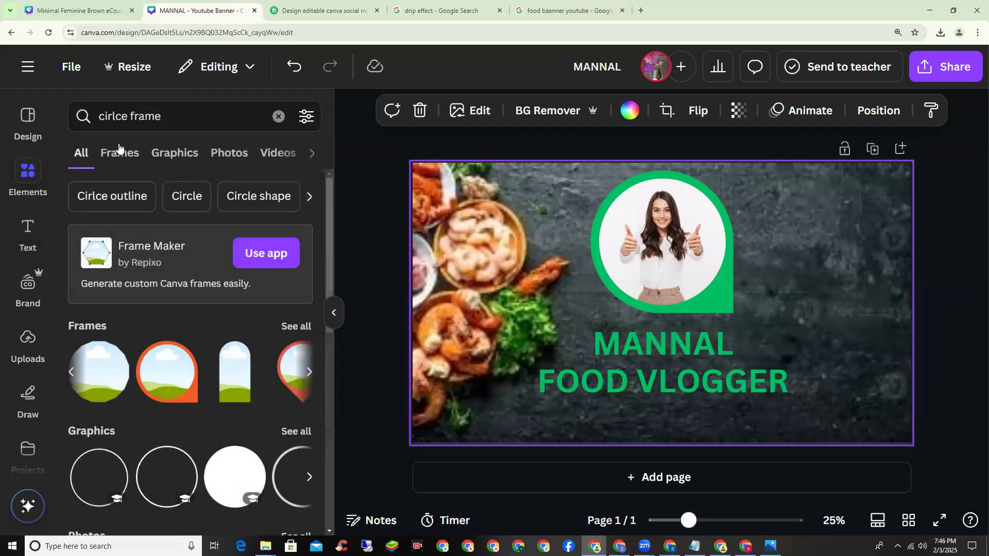
{"action": "left_click", "coordinate": [278, 116]}
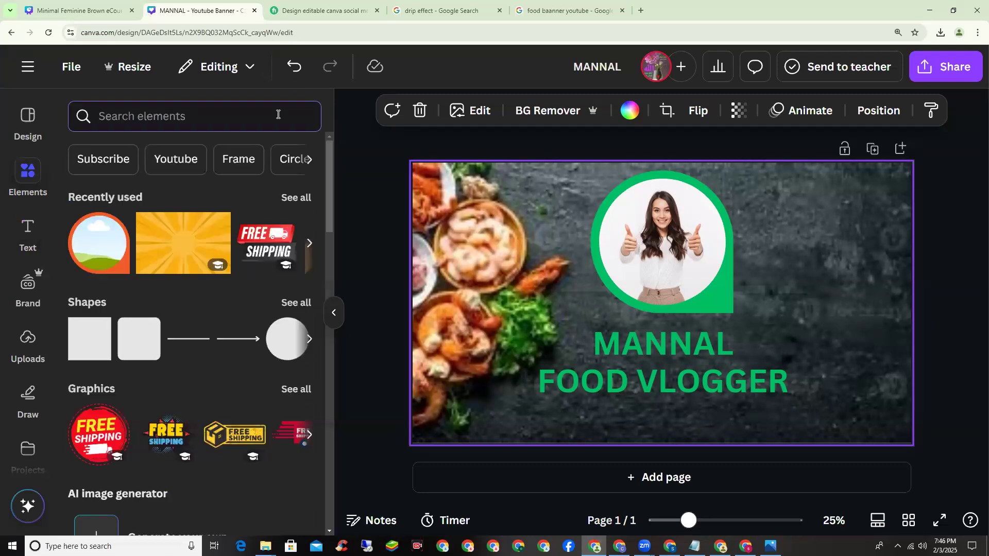
{"action": "type", "text": "SUBS"}
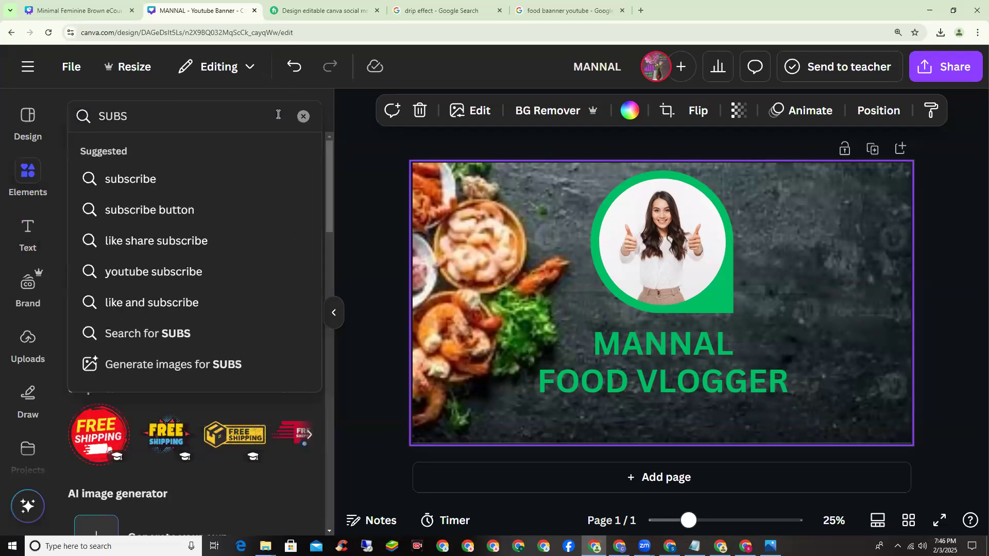
{"action": "left_click", "coordinate": [139, 179]}
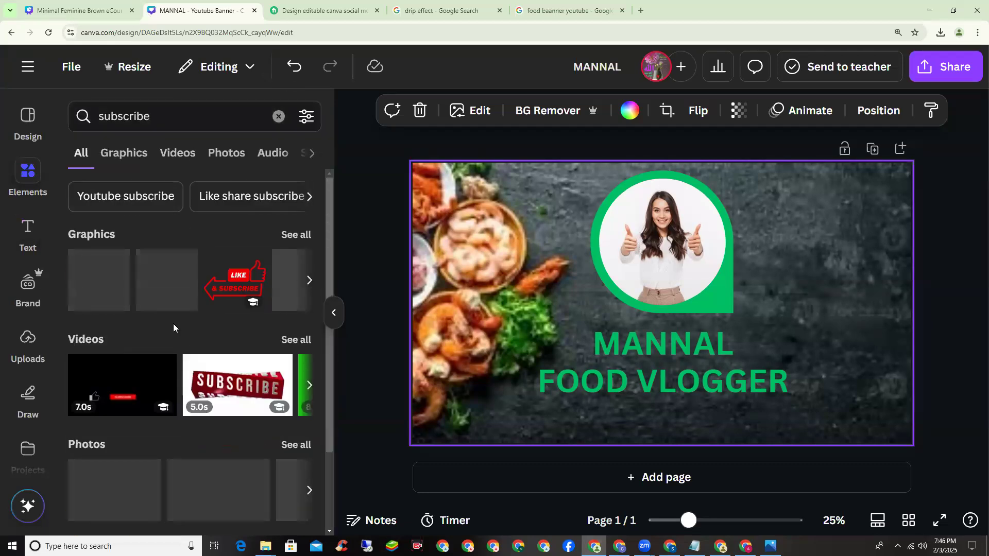
Step: Browse the subscribe videos and graphics, and add the glowing neon SUBSCRIBE graphic with the purple border to the banner
{"action": "left_click", "coordinate": [309, 386]}
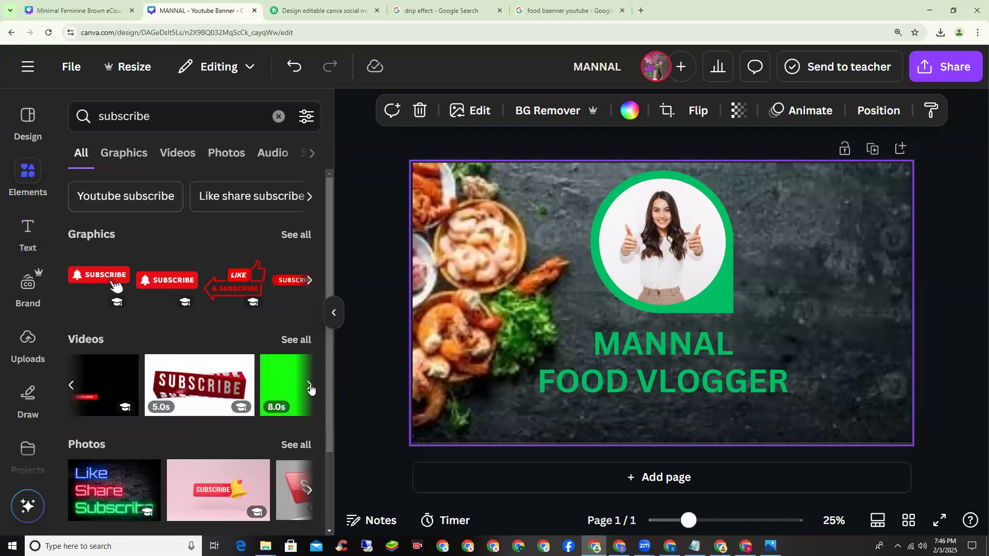
{"action": "left_click", "coordinate": [309, 387]}
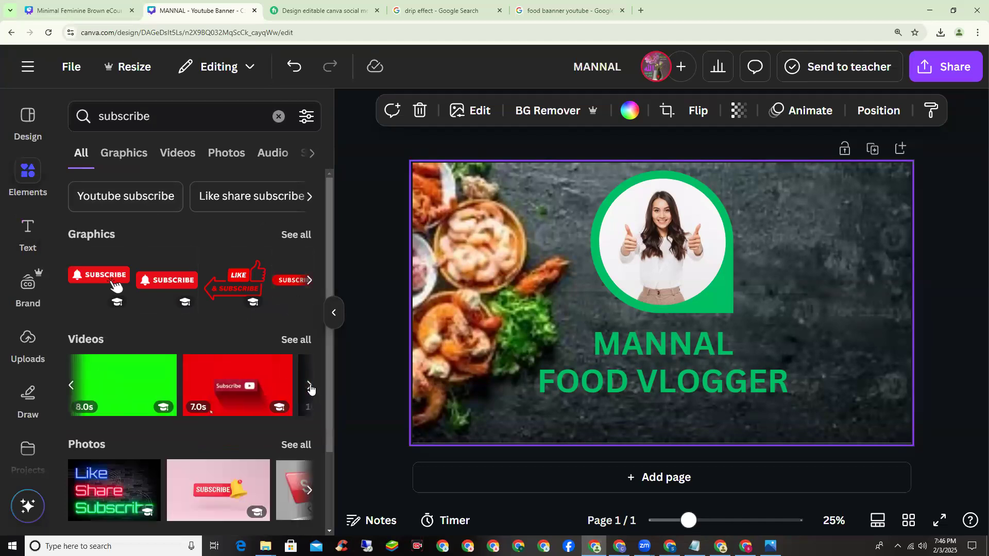
{"action": "left_click", "coordinate": [309, 281]}
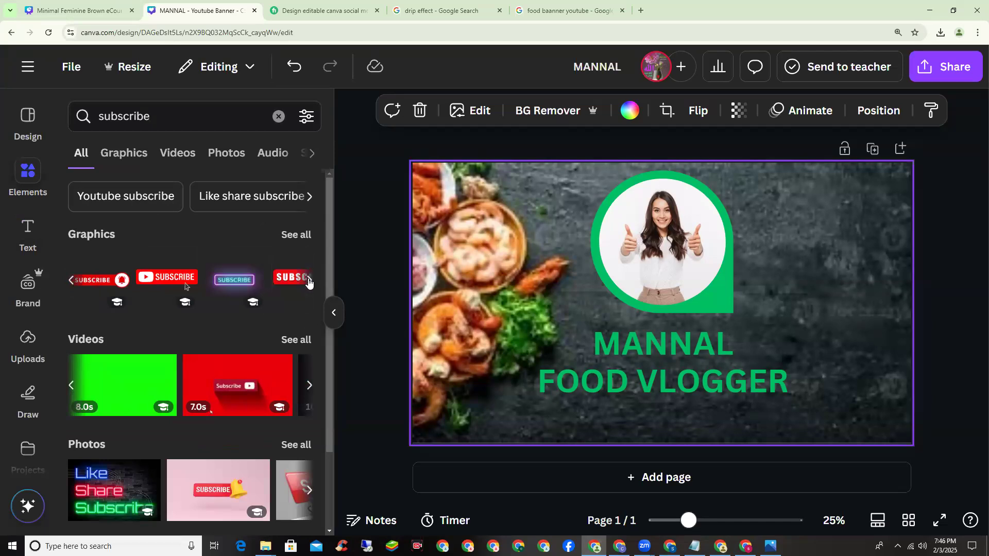
{"action": "left_click", "coordinate": [309, 281]}
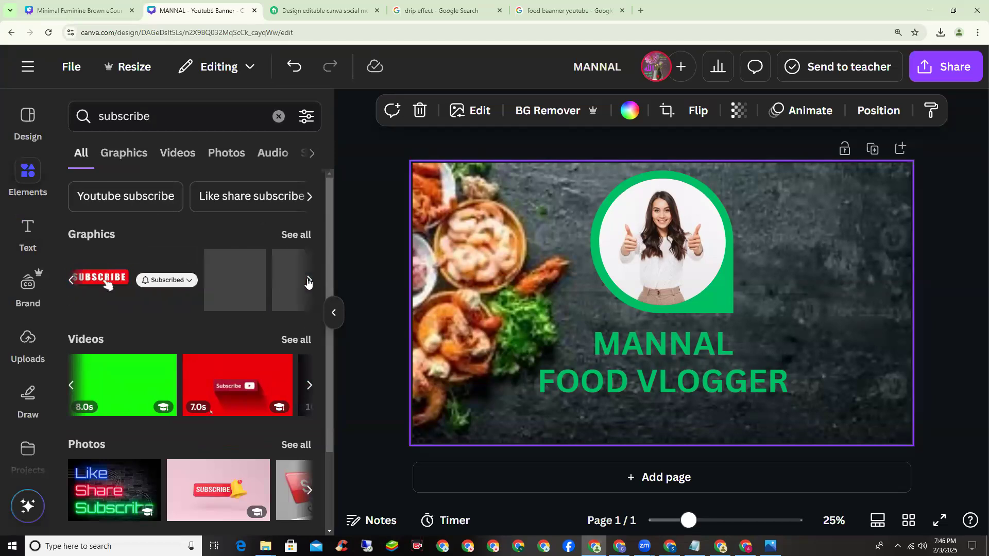
{"action": "left_click", "coordinate": [75, 283]}
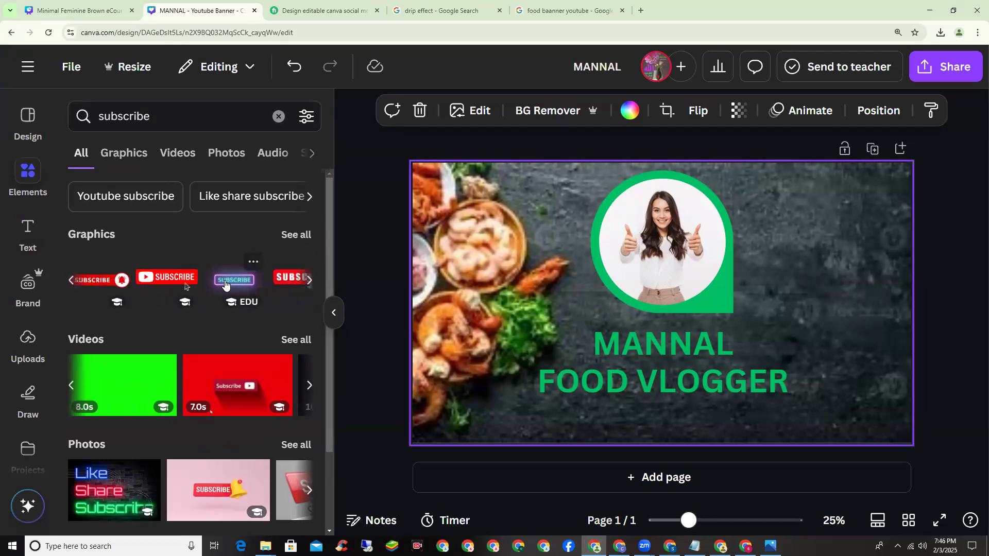
{"action": "left_click", "coordinate": [235, 279]}
{"action": "left_click", "coordinate": [897, 344]}
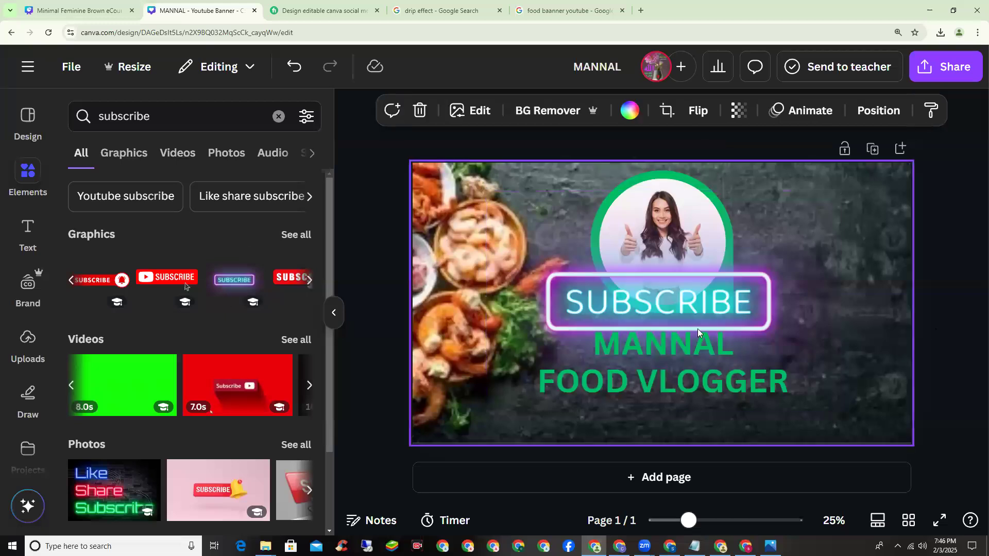
Step: Shrink the neon SUBSCRIBE graphic and place it centered just below the "FOOD VLOGGER" heading
{"action": "left_click", "coordinate": [725, 288]}
{"action": "left_click_drag", "start_coordinate": [836, 415], "coordinate": [643, 249]}
{"action": "left_click", "coordinate": [858, 283]}
{"action": "left_click_drag", "start_coordinate": [570, 232], "coordinate": [681, 406]}
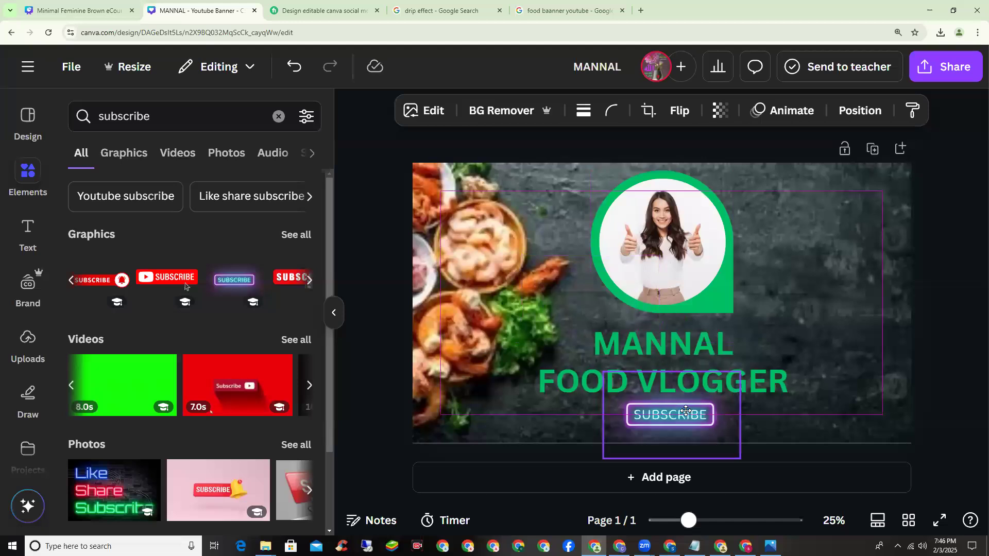
{"action": "left_click", "coordinate": [799, 422]}
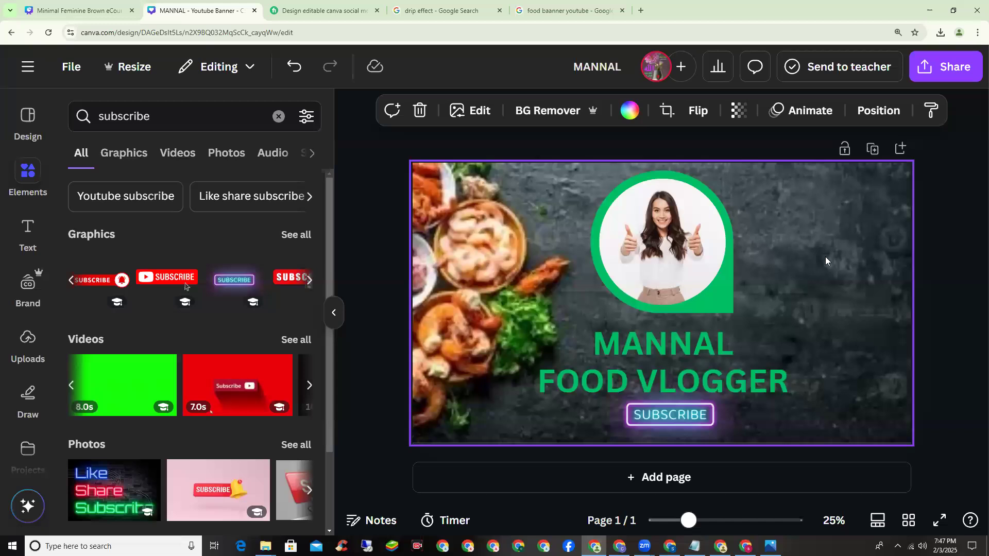
{"action": "left_click", "coordinate": [938, 72]}
{"action": "left_click", "coordinate": [705, 371]}
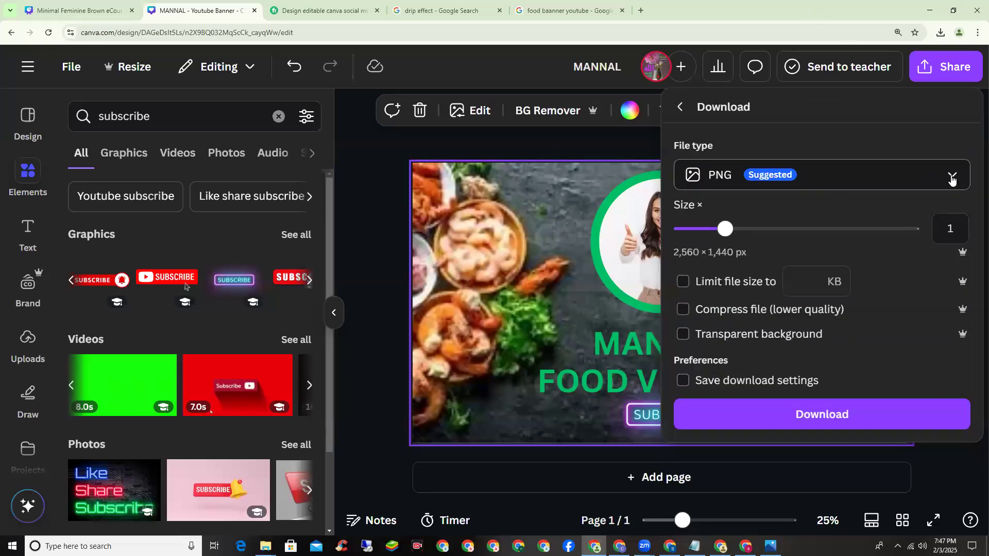
{"action": "left_click", "coordinate": [952, 179]}
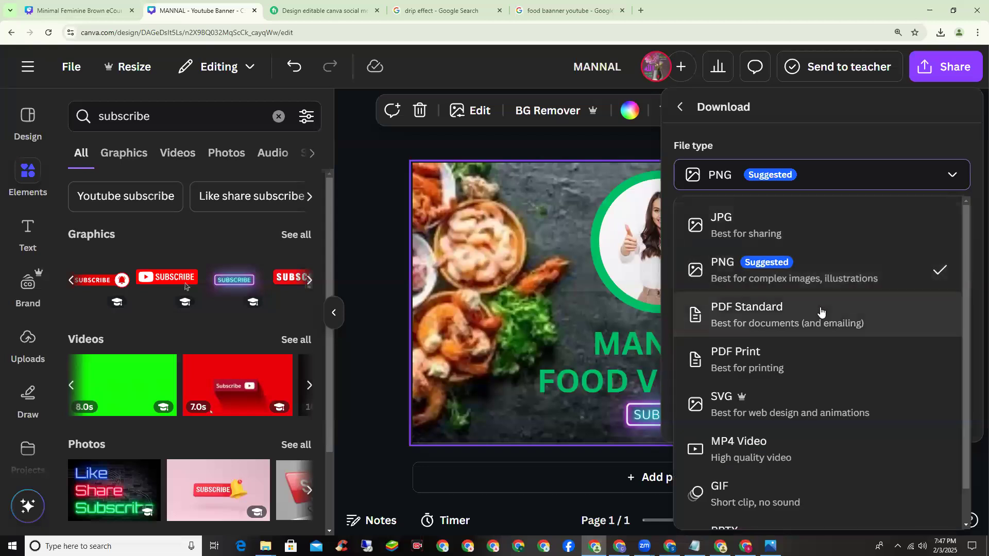
{"action": "scroll", "coordinate": [822, 316], "scroll_direction": "down", "scroll_amount": 1}
{"action": "scroll", "coordinate": [819, 314], "scroll_direction": "up", "scroll_amount": 1}
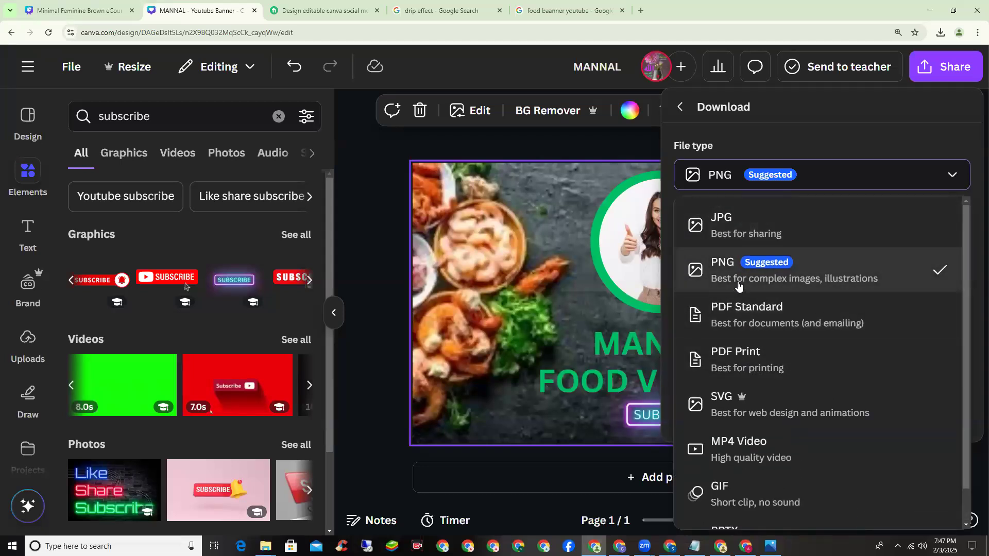
{"action": "left_click", "coordinate": [738, 221]}
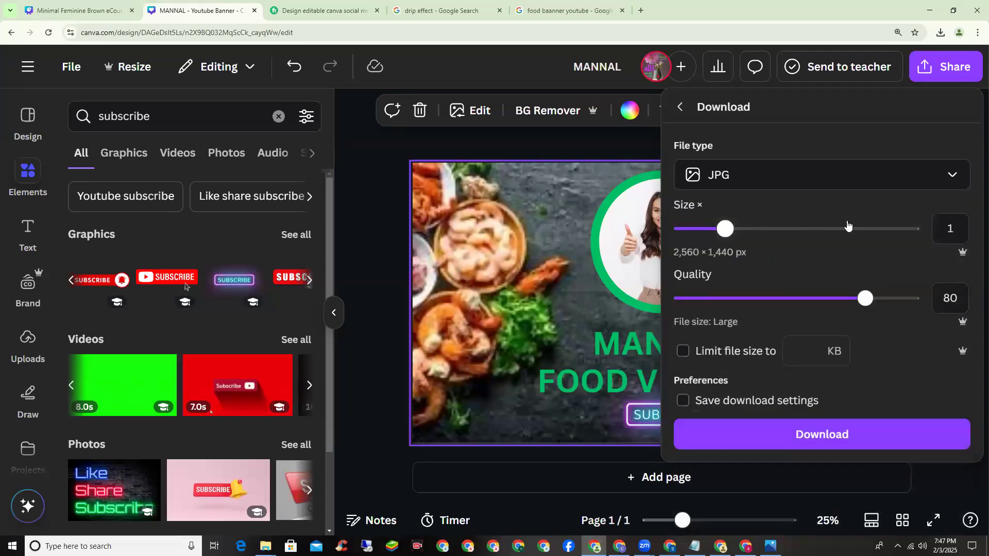
{"action": "left_click", "coordinate": [949, 177]}
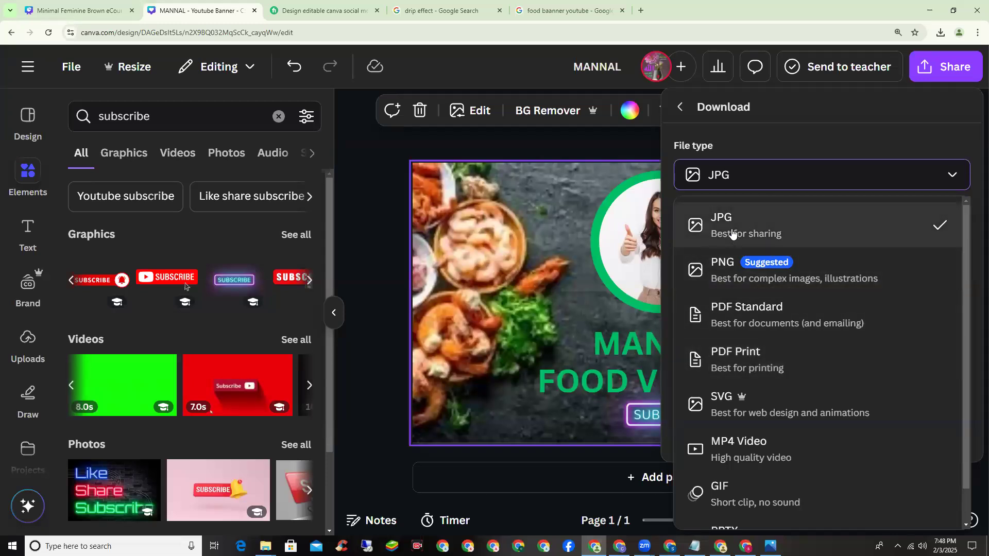
{"action": "left_click", "coordinate": [569, 345]}
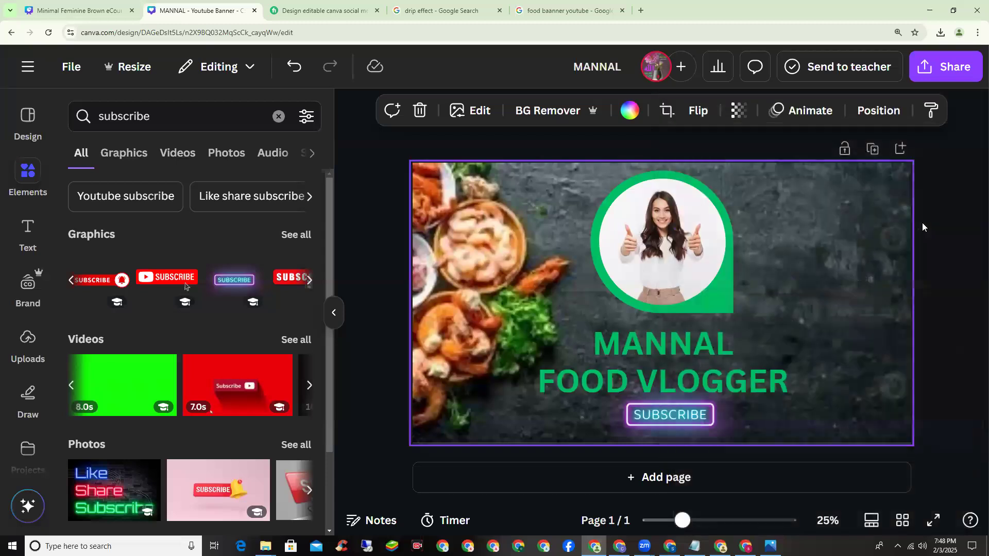
Step: Download the banner as a JPG at size 1.5 (3,840 × 2,160 px) and quality 100
{"action": "left_click", "coordinate": [970, 60]}
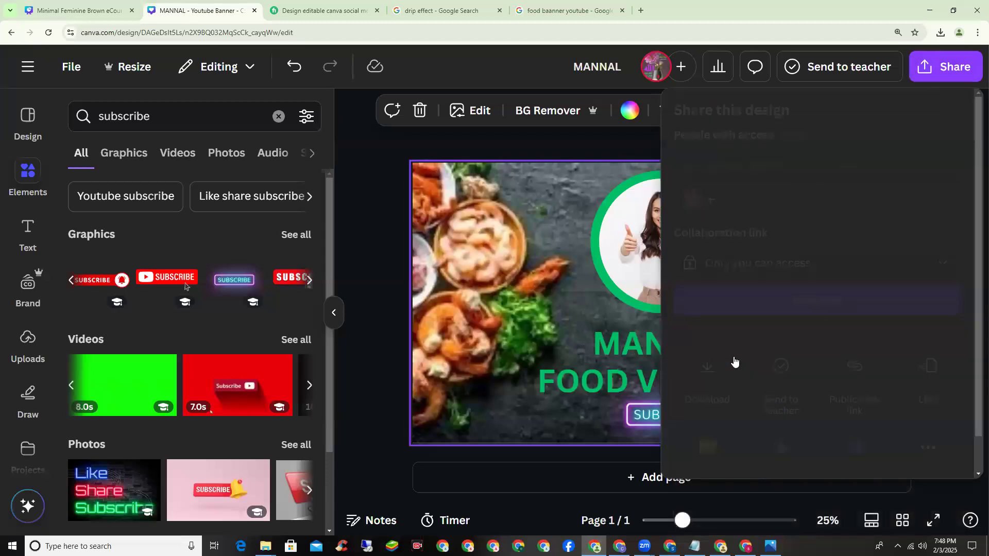
{"action": "left_click", "coordinate": [706, 360]}
{"action": "left_click", "coordinate": [780, 178]}
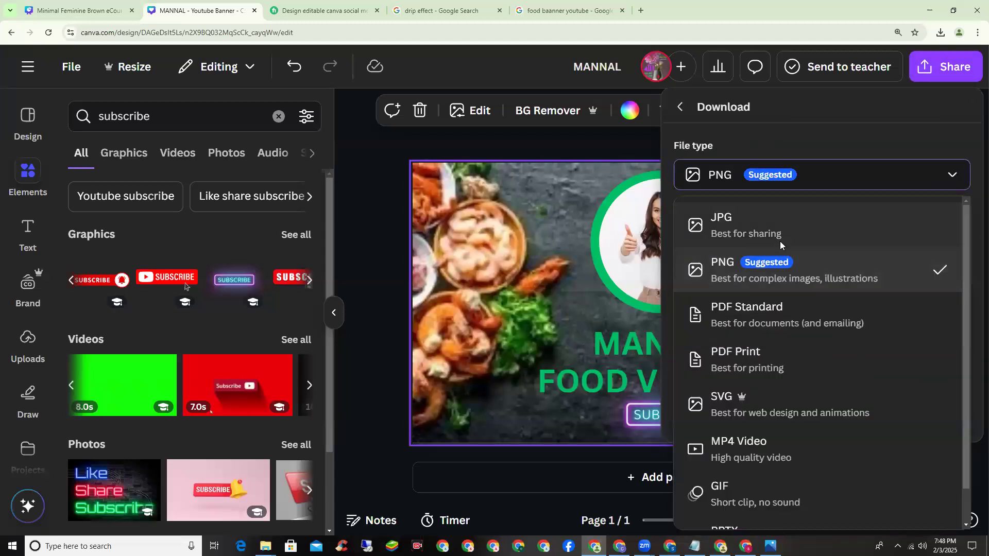
{"action": "left_click", "coordinate": [780, 220]}
{"action": "left_click", "coordinate": [928, 298]}
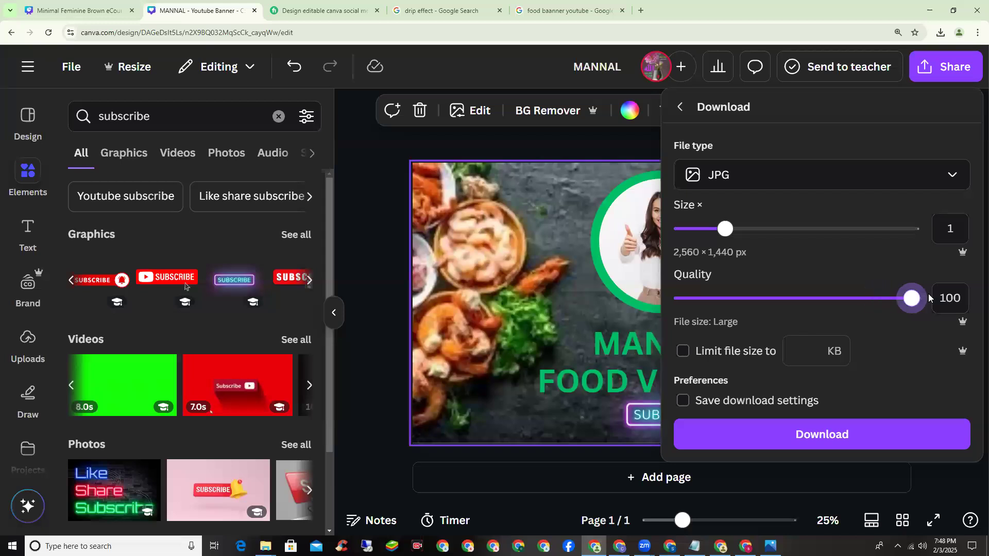
{"action": "left_click_drag", "start_coordinate": [725, 229], "coordinate": [860, 228]}
{"action": "left_click_drag", "start_coordinate": [730, 254], "coordinate": [771, 253]}
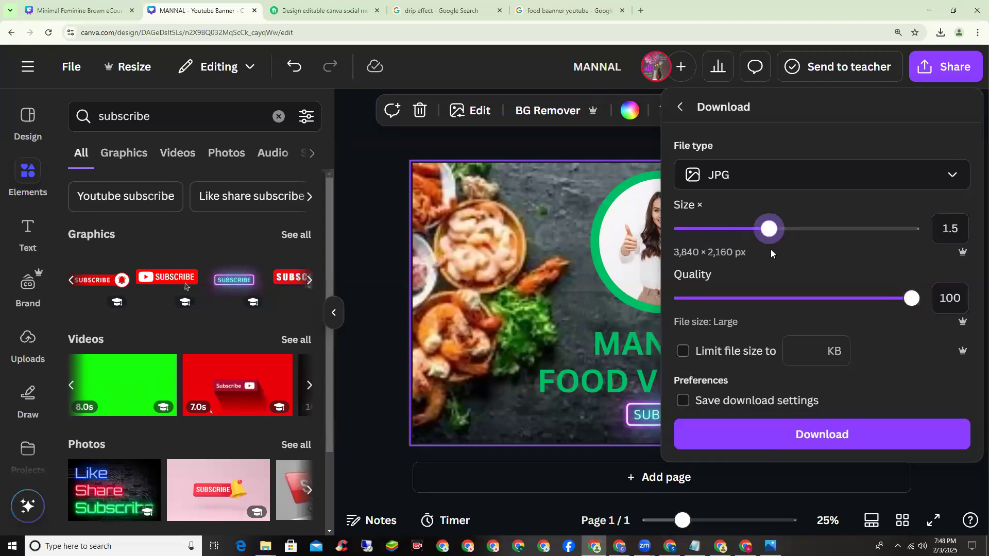
{"action": "left_click", "coordinate": [827, 435]}
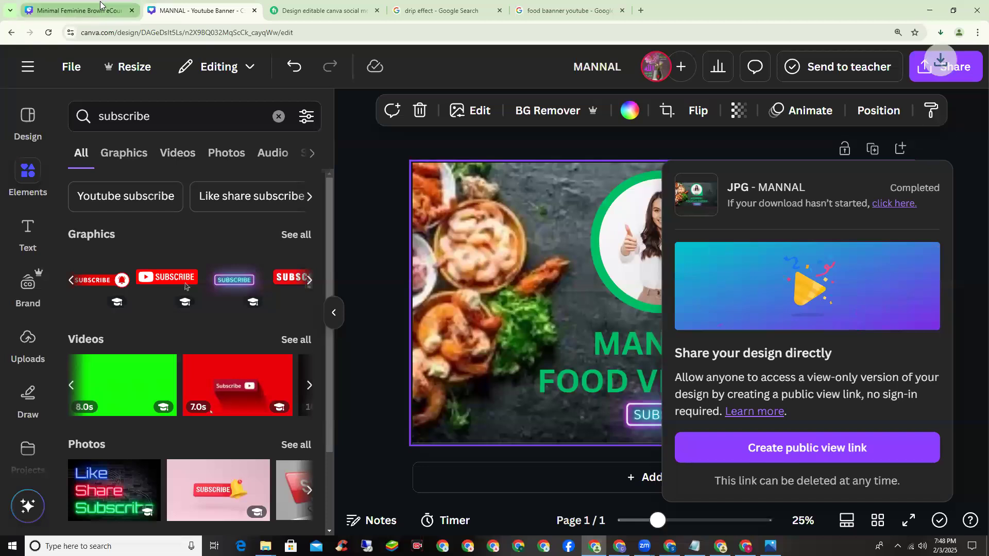
Step: Switch to the open eCourse presentation design with the course content list
{"action": "key", "text": "ctrl+shift+Tab"}
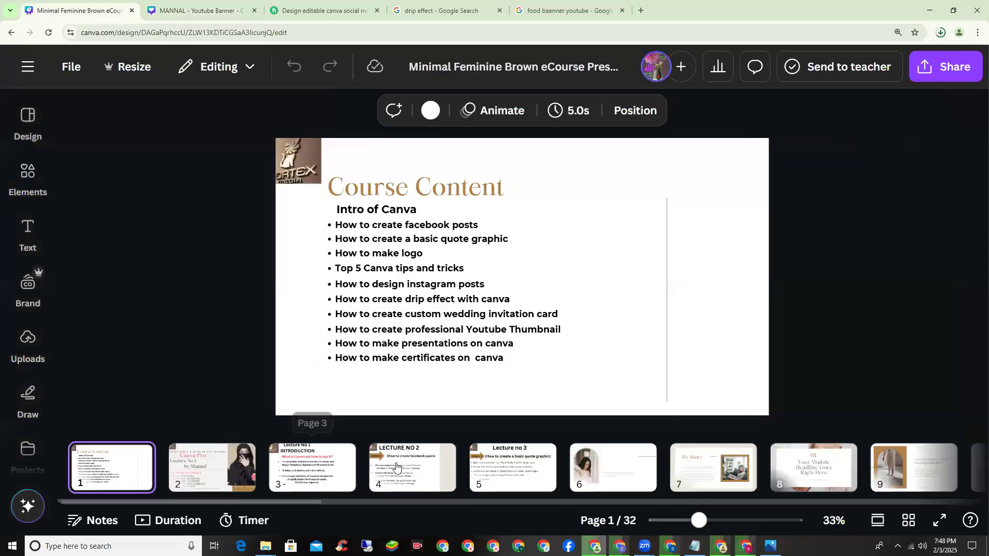